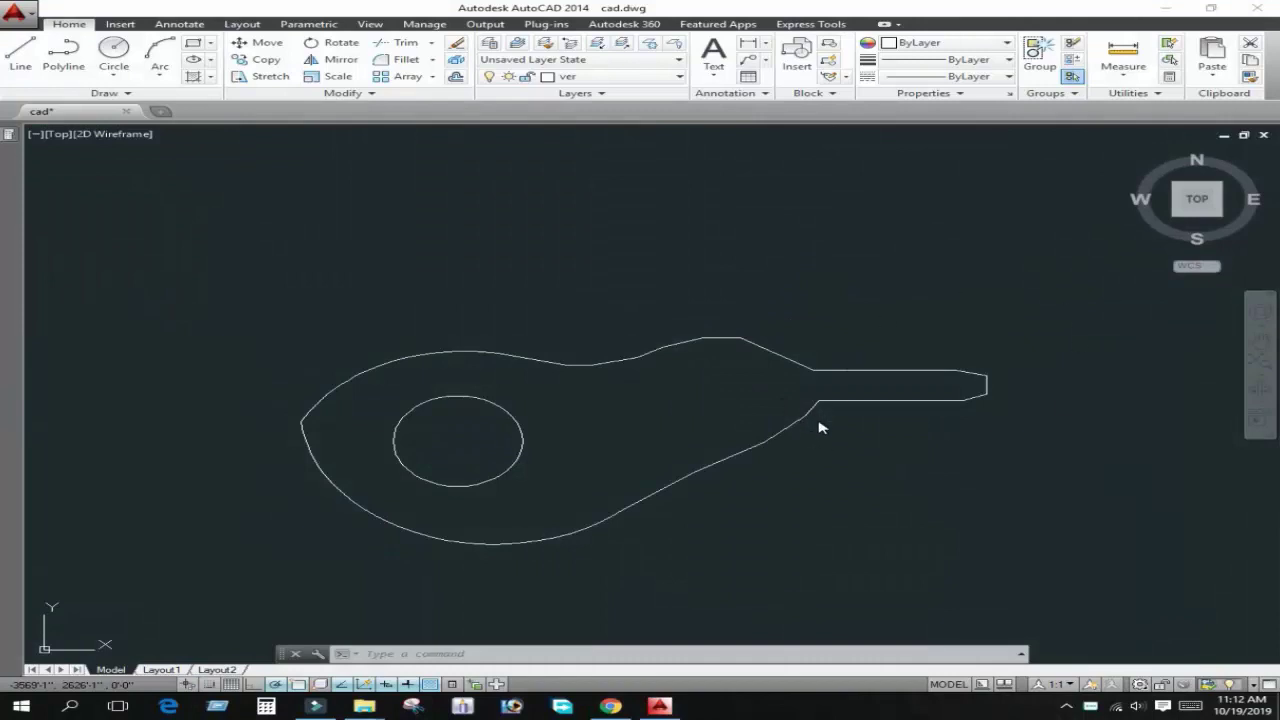
Pan around the cam outline and trial-select several outline pieces, then clear the selection.
middle_click_drag(820, 418, 800, 408)
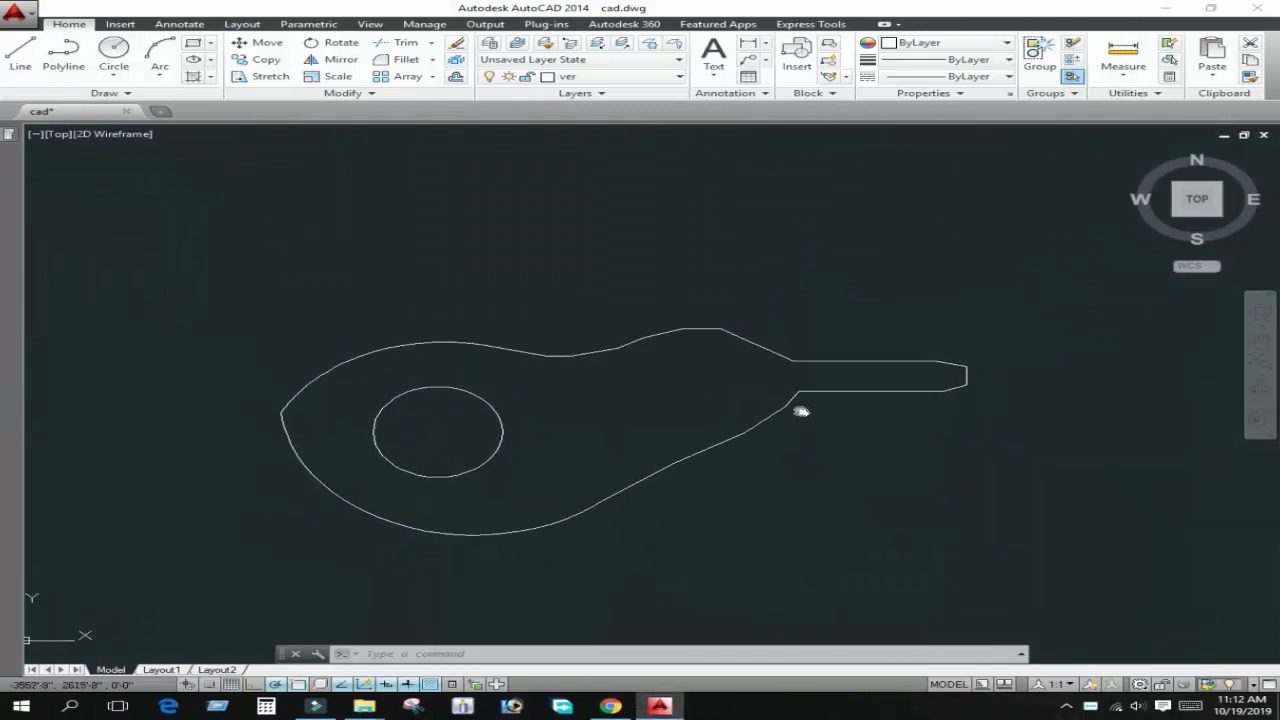
mouse_move(1046, 506)
middle_mouse_down()
mouse_move(1059, 498)
mouse_move(1051, 476)
middle_mouse_up()
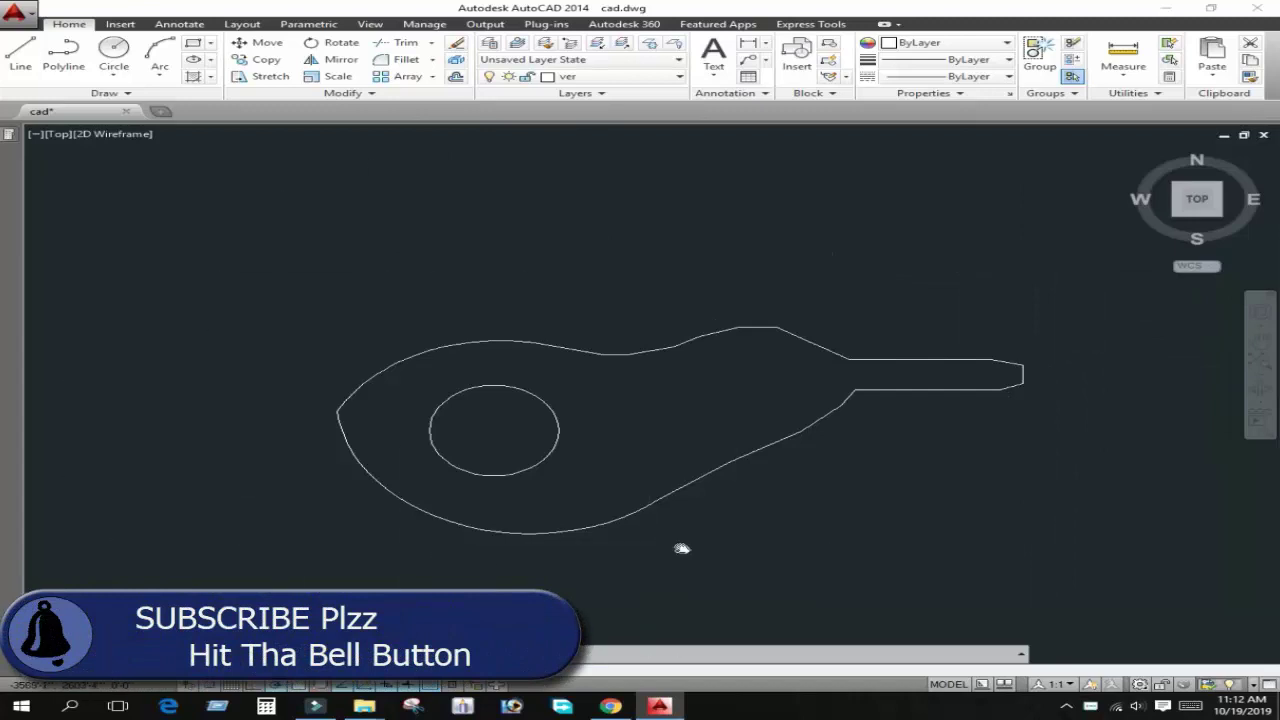
middle_click_drag(681, 548, 727, 541)
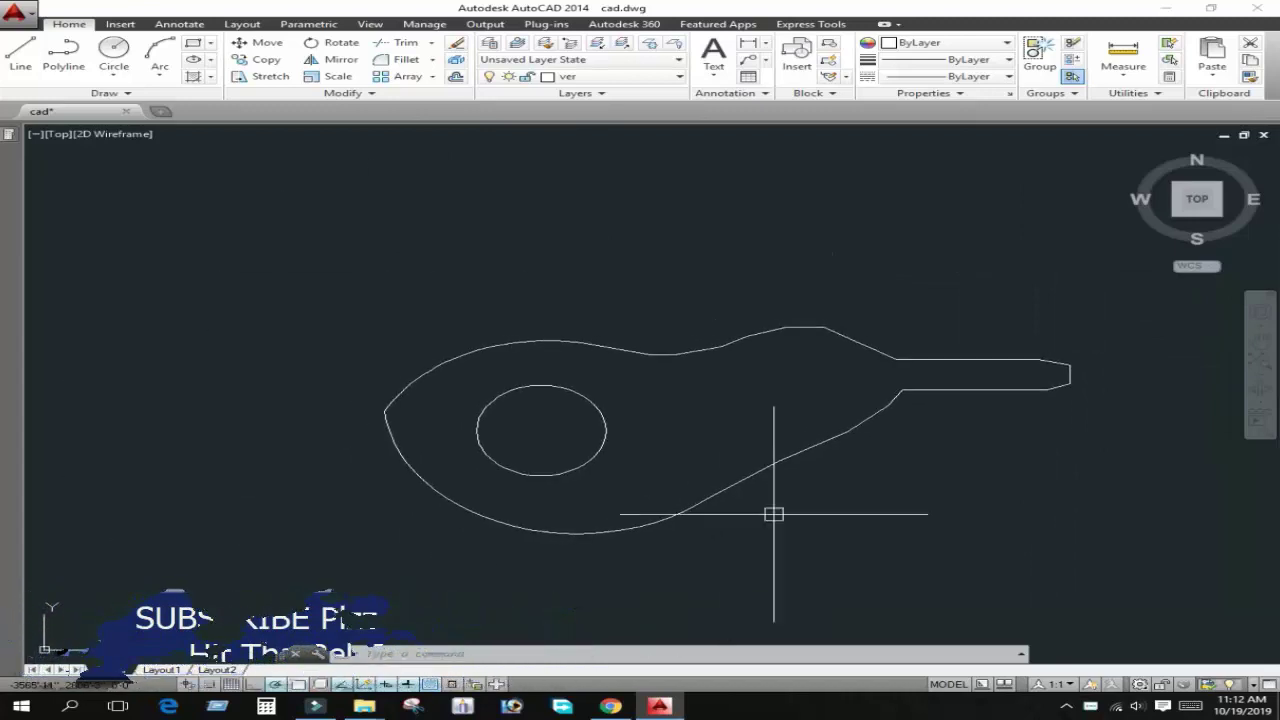
middle_click_drag(669, 492, 624, 492)
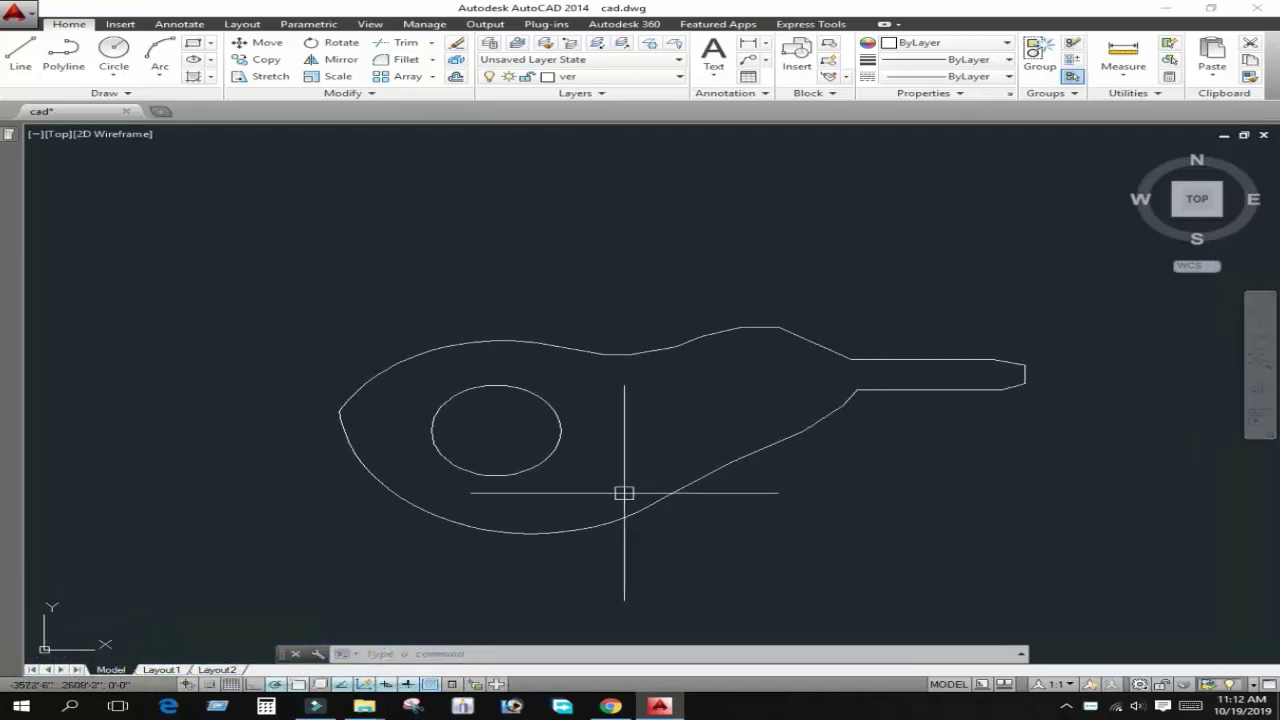
left_click(662, 491)
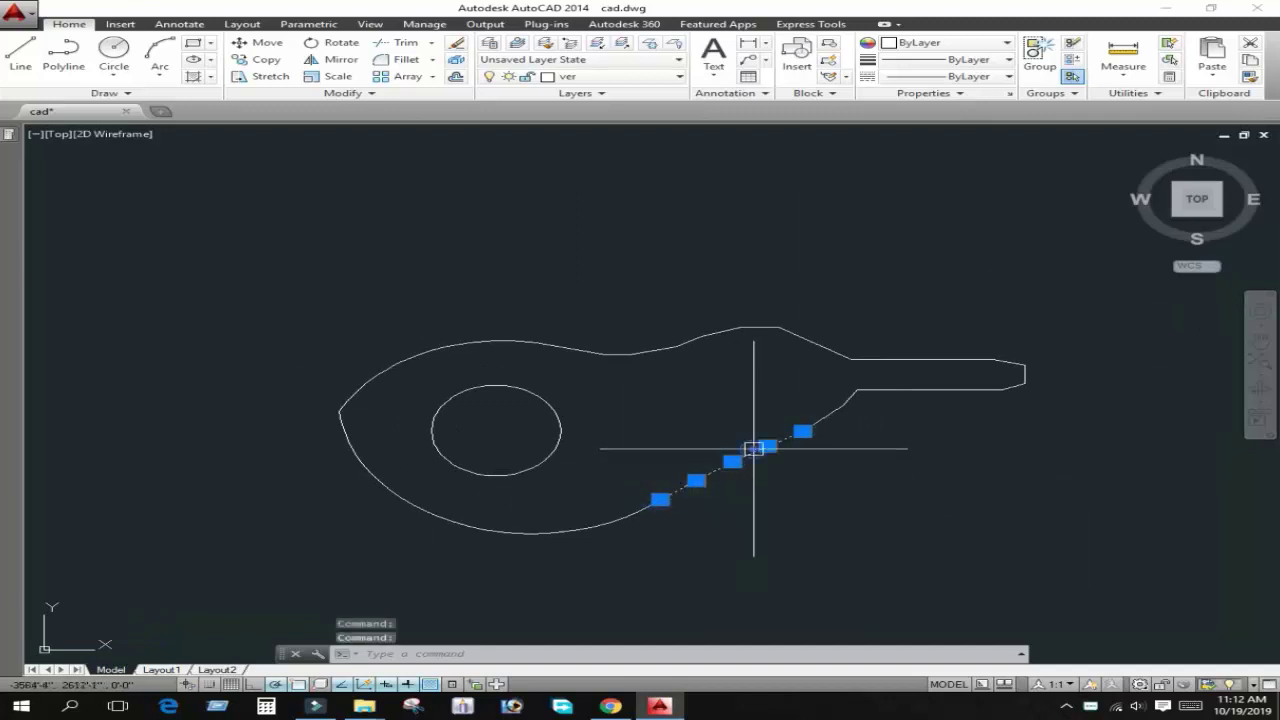
left_click(822, 412)
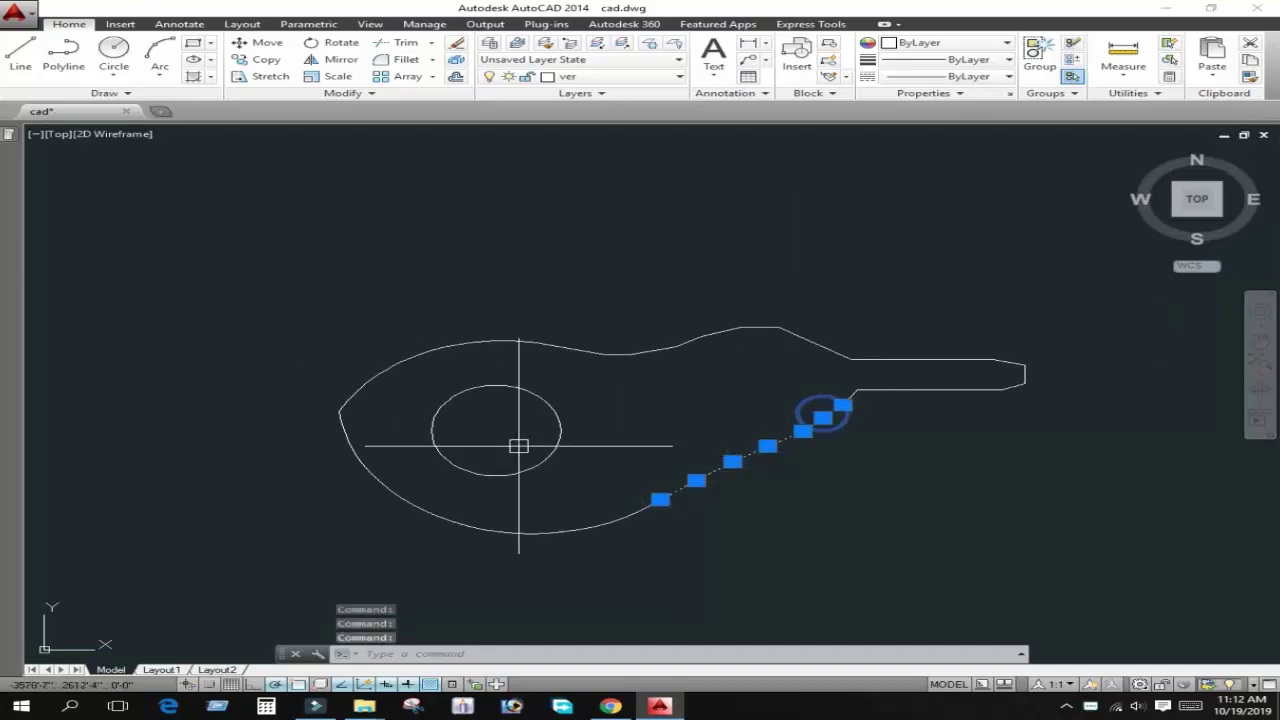
left_click(428, 354)
left_click(352, 392)
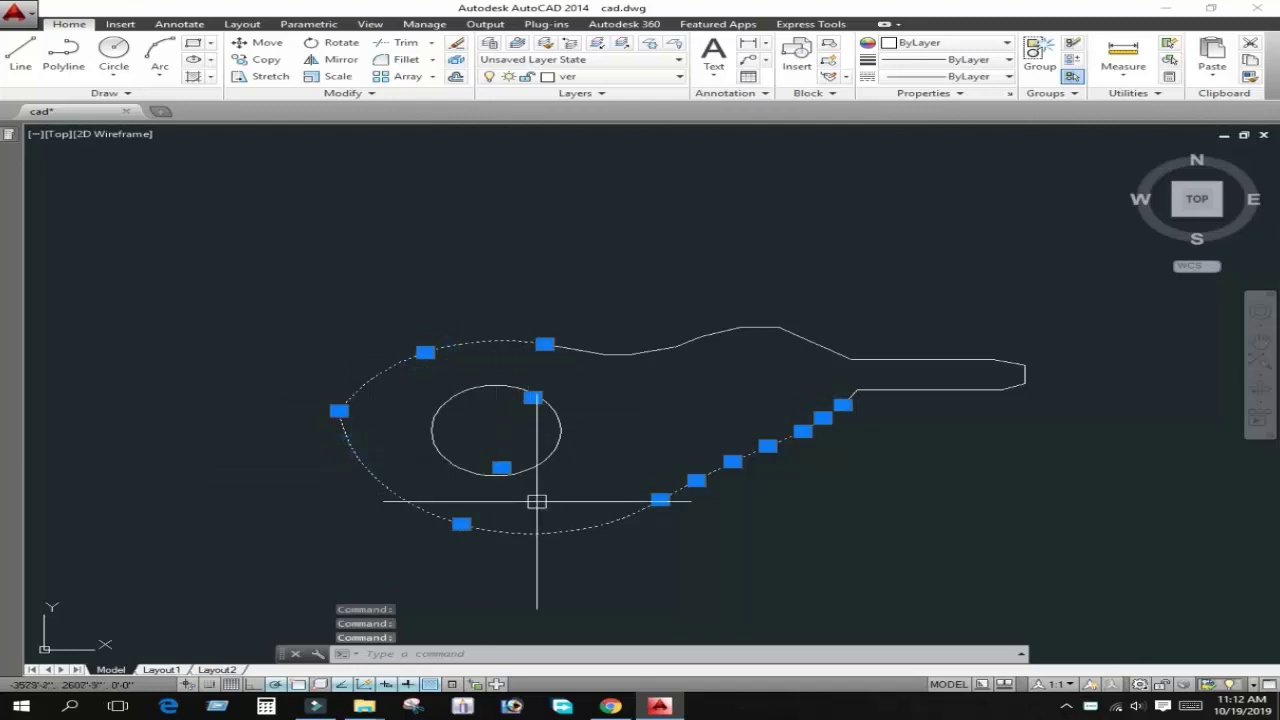
key("Escape")
Lasso-select pieces along the upper outline, then cancel that selection.
left_click_drag(605, 354, 737, 334)
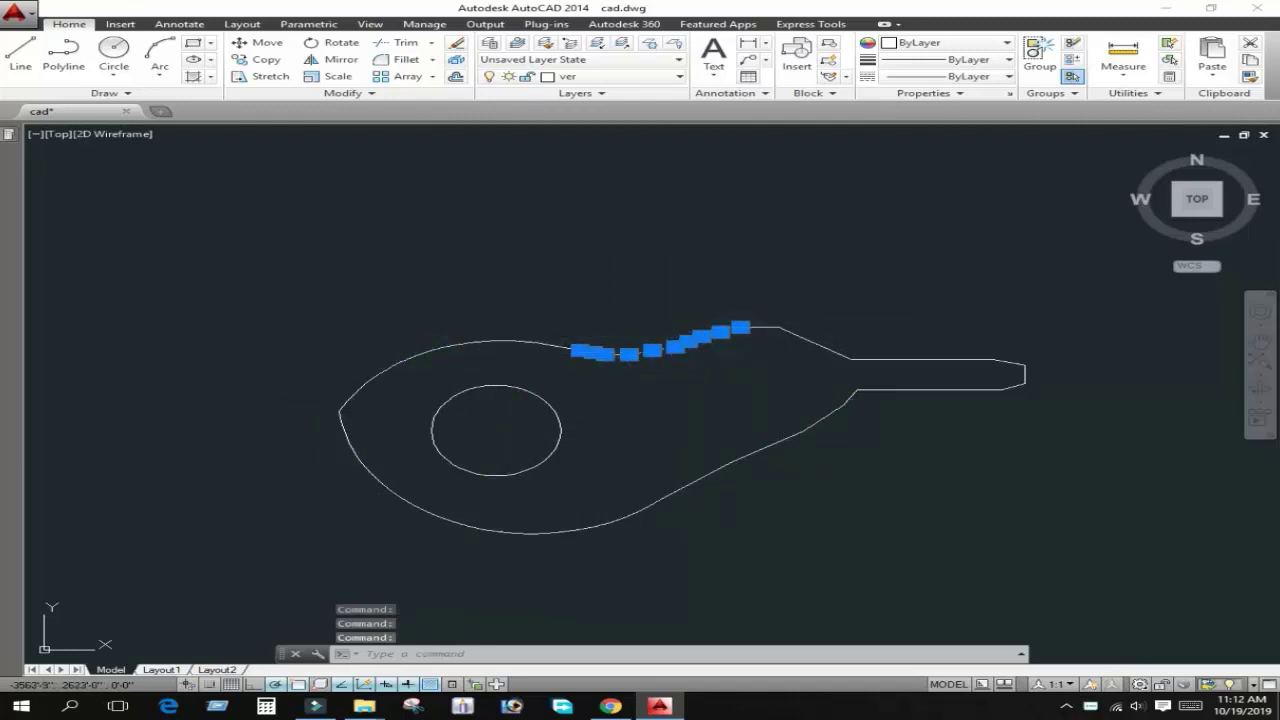
mouse_move(745, 327)
left_mouse_down()
mouse_move(813, 356)
mouse_move(851, 428)
left_mouse_up()
scroll(813, 356, "up", 2)
key("Escape")
scroll(882, 435, "down", 4)
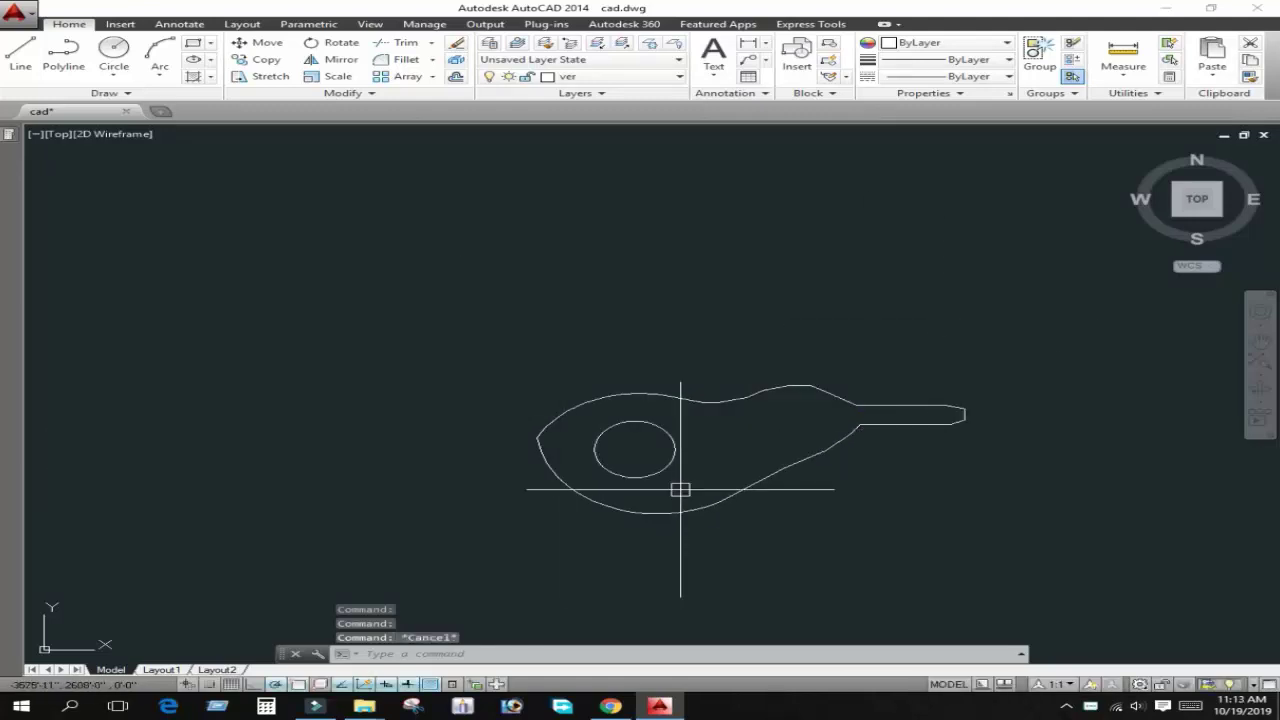
Reposition the view and select the lower-right and upper curves, then clear them.
middle_click_drag(709, 466, 629, 420)
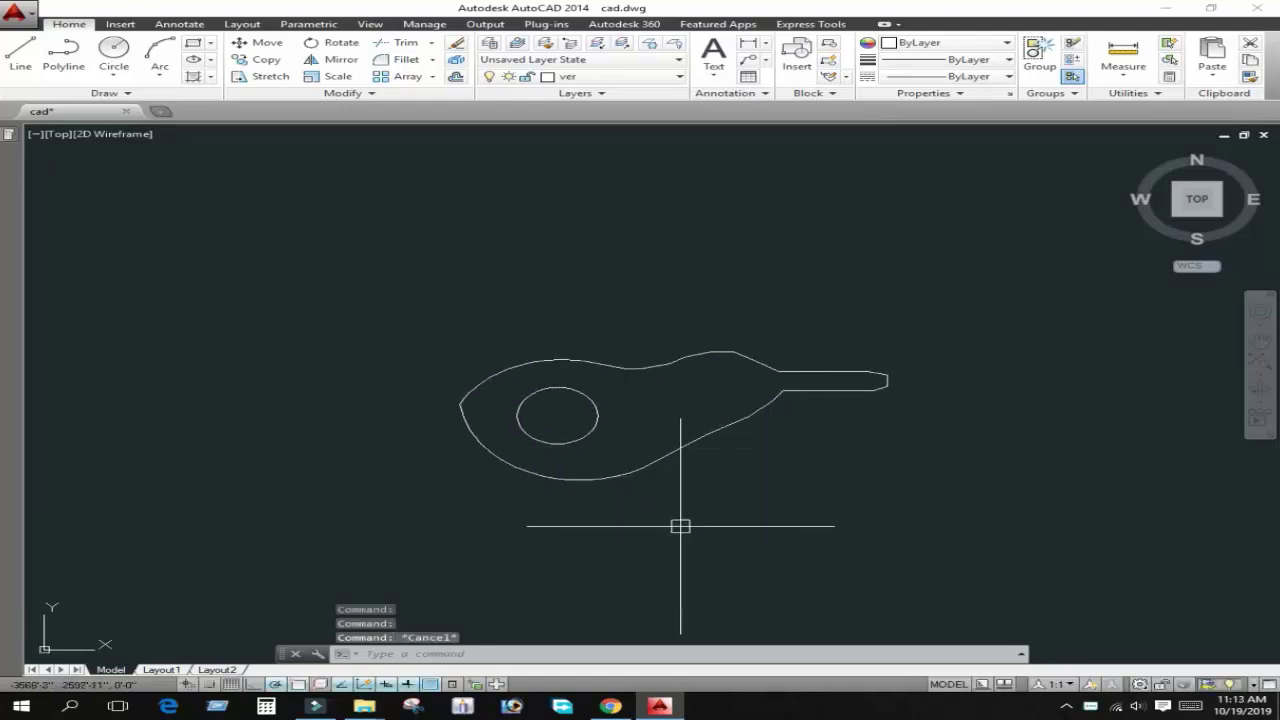
middle_click_drag(641, 510, 691, 522)
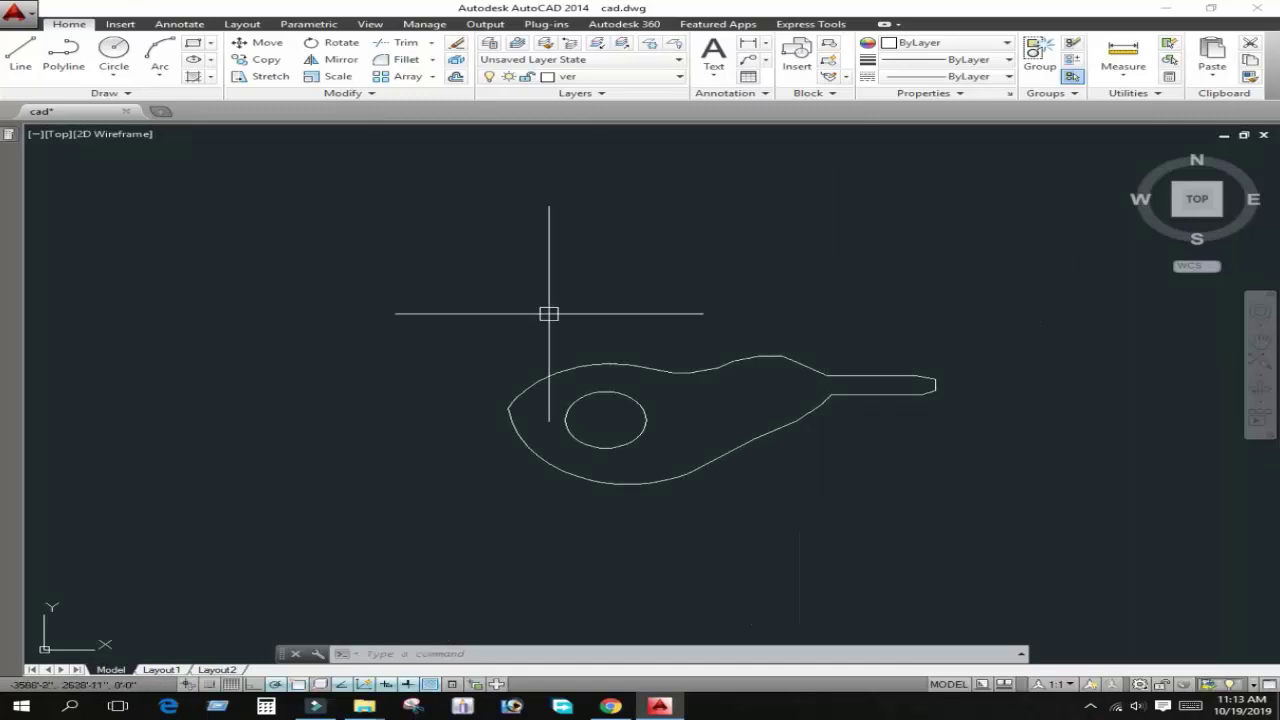
middle_click_drag(740, 543, 691, 542)
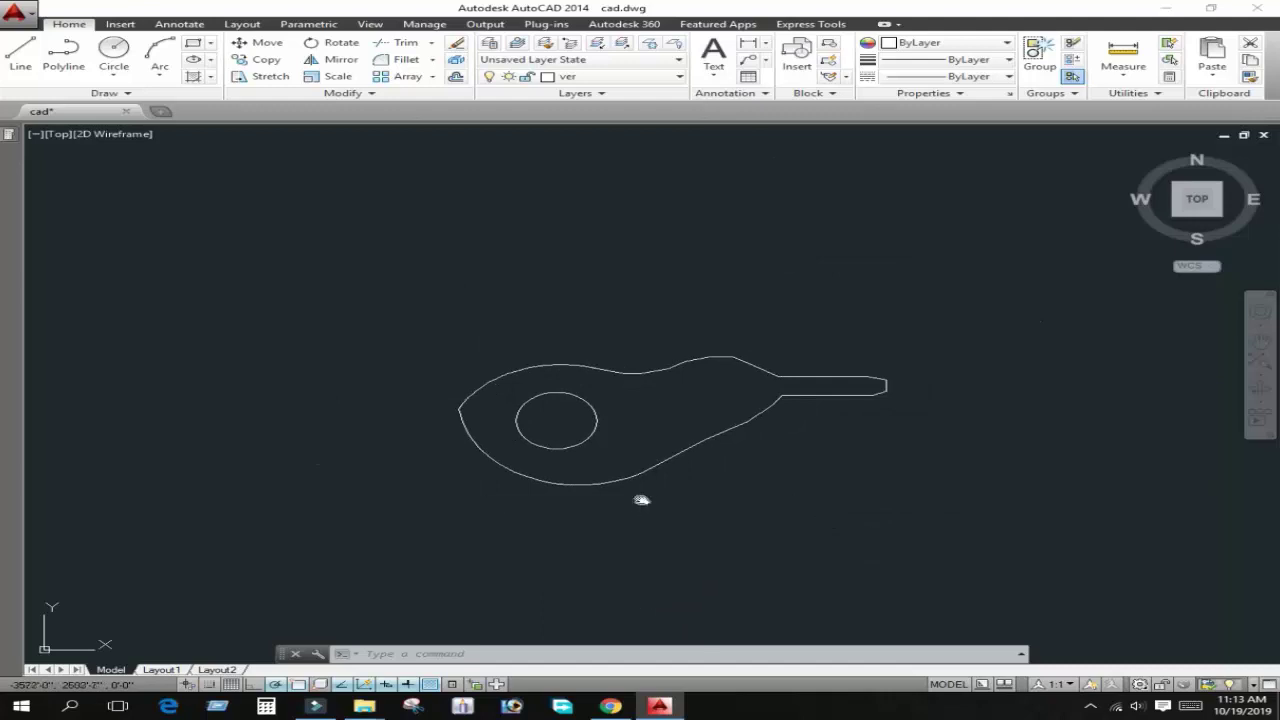
middle_click_drag(641, 500, 646, 508)
scroll(600, 471, "up", 2)
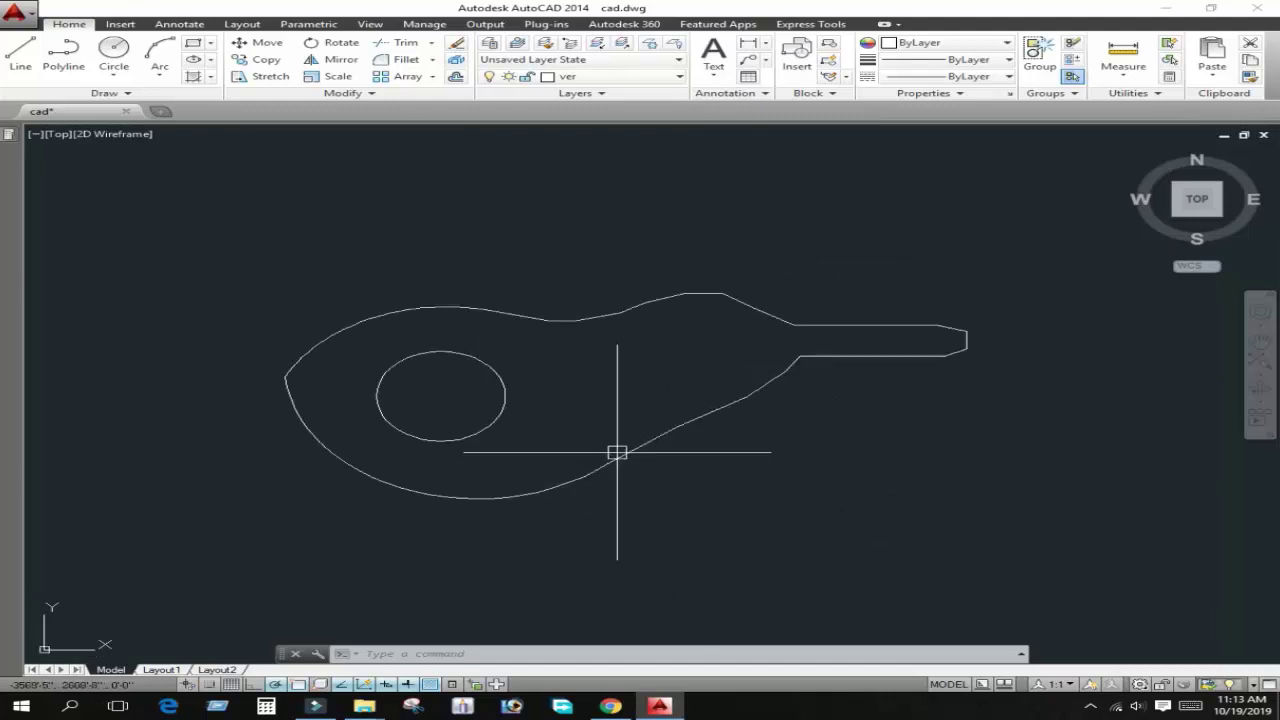
left_click(671, 429)
left_click(760, 385)
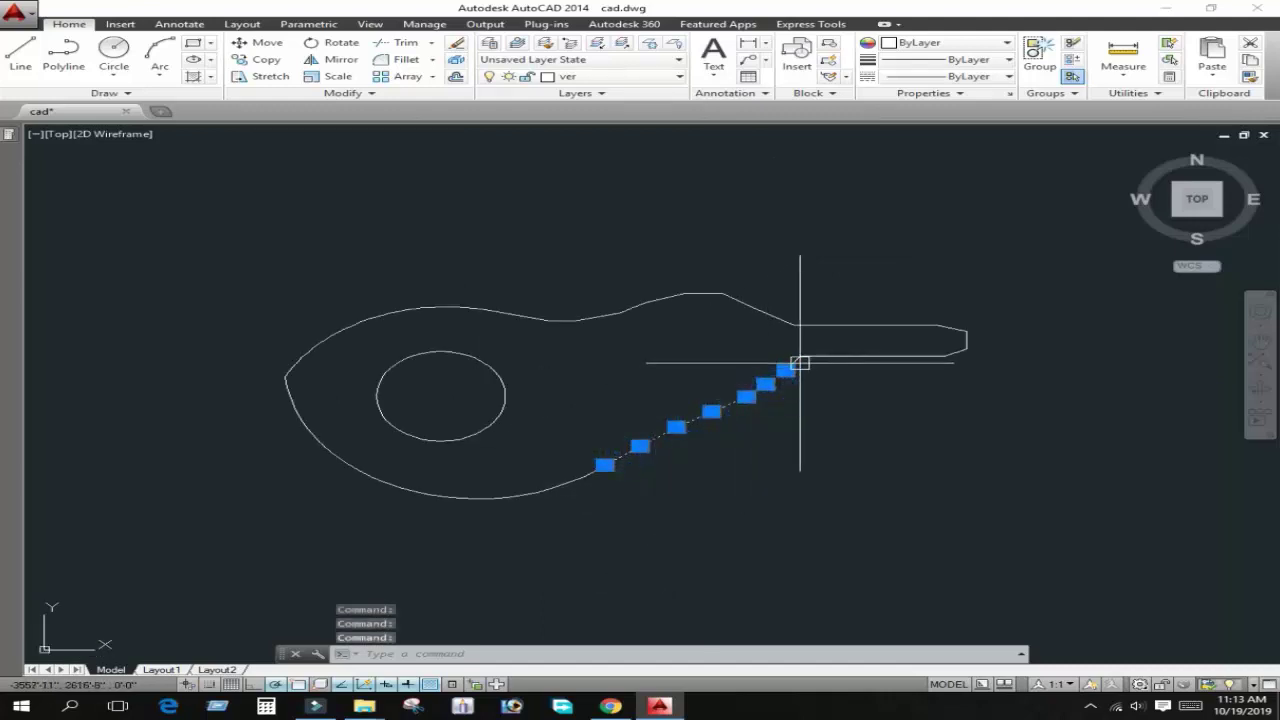
mouse_move(823, 430)
middle_mouse_down()
mouse_move(789, 464)
mouse_move(803, 471)
middle_mouse_up()
key("Escape")
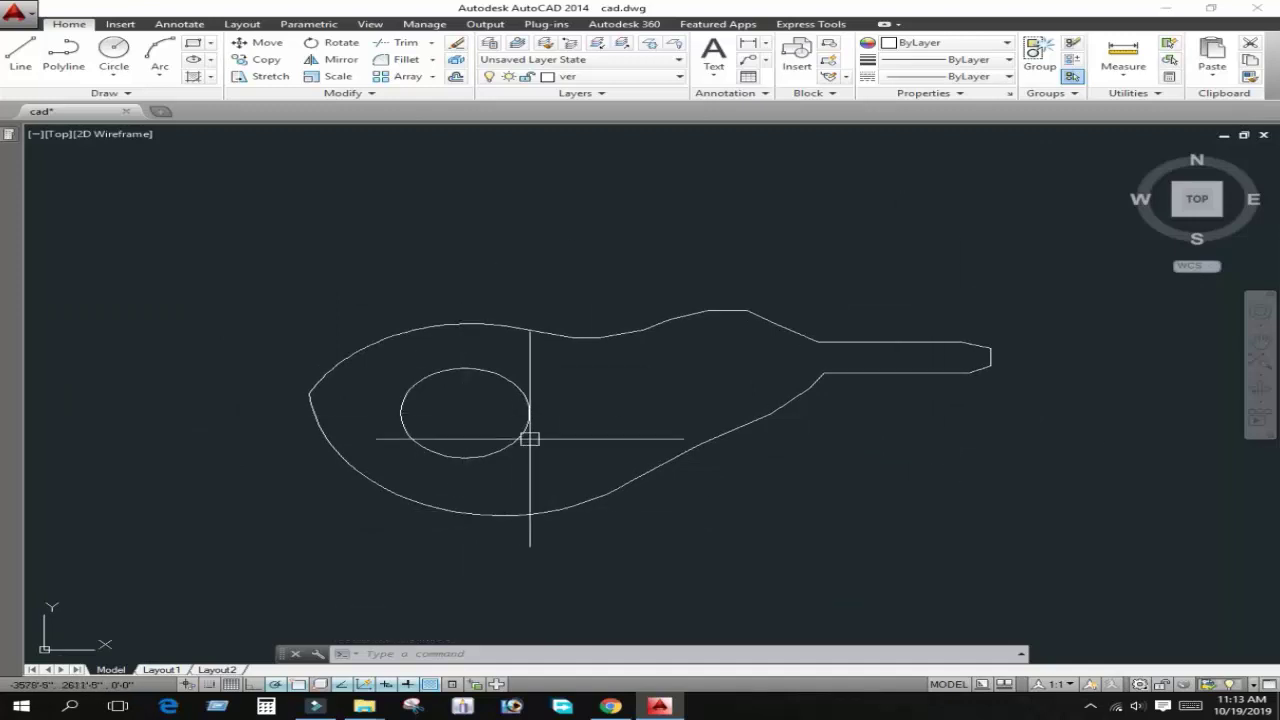
Select three consecutive curve segments of the lower outline, then deselect them.
middle_click_drag(573, 464, 549, 467)
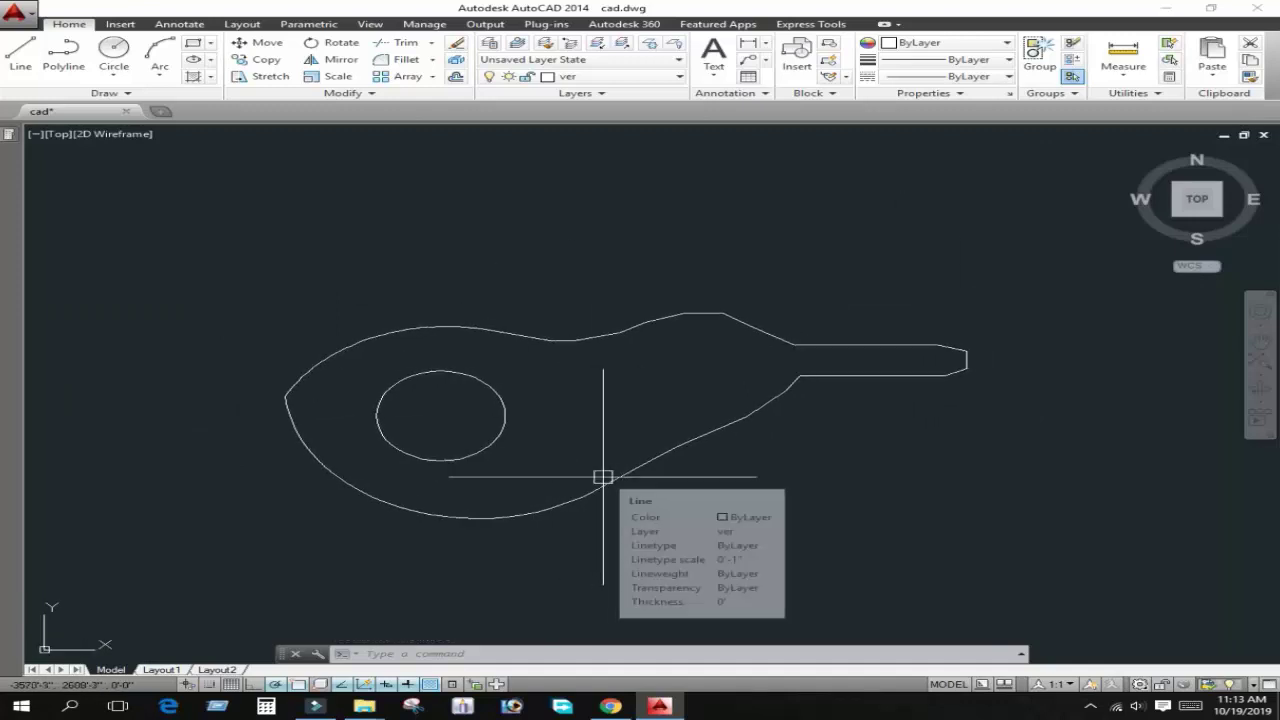
middle_click_drag(629, 474, 615, 468)
middle_click_drag(529, 397, 663, 440)
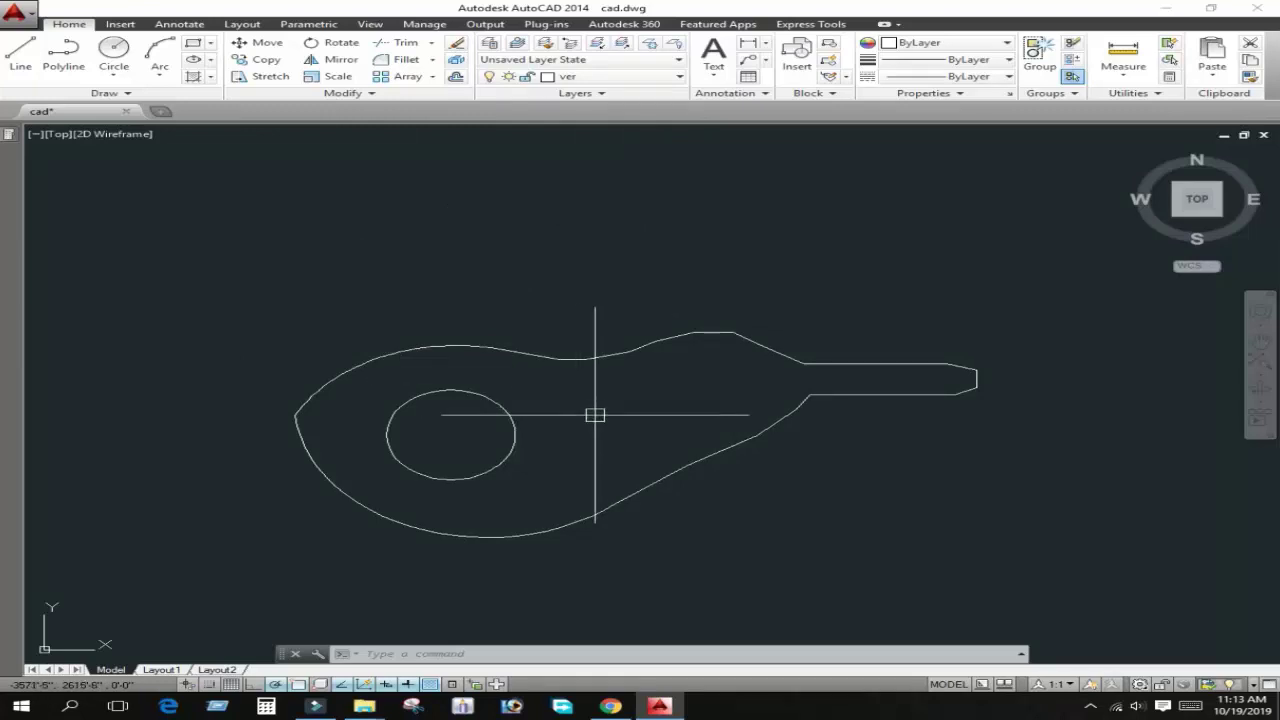
mouse_move(595, 415)
middle_mouse_down()
mouse_move(706, 452)
mouse_move(701, 434)
mouse_move(669, 449)
mouse_move(711, 469)
middle_mouse_up()
key("Escape")
left_click(654, 452)
left_click(716, 437)
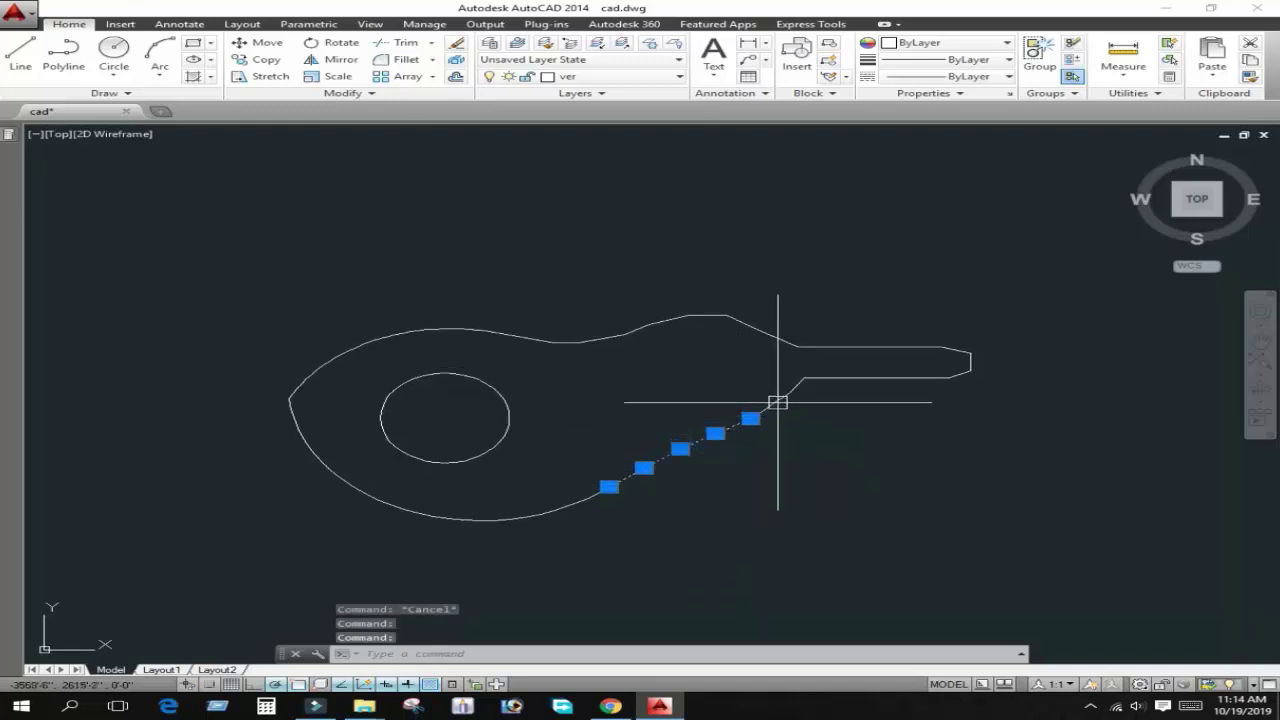
left_click(778, 401)
scroll(799, 382, "up", 4)
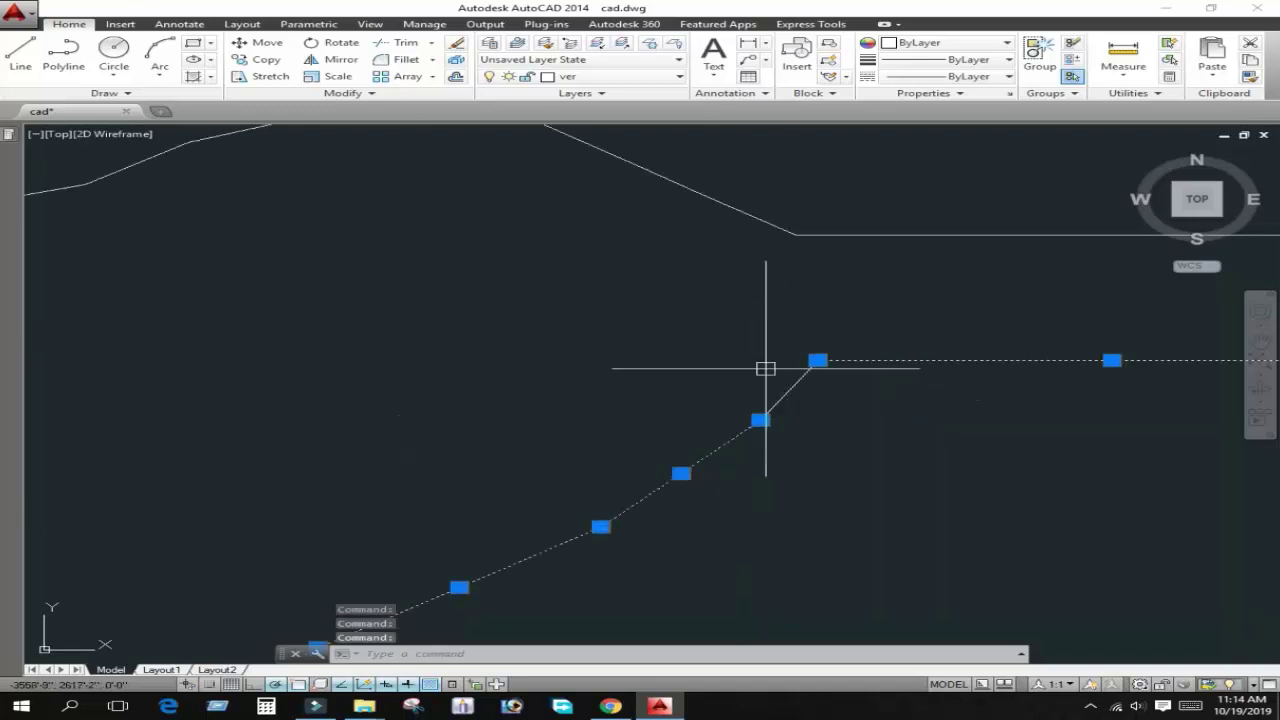
scroll(806, 423, "down", 4)
key("Escape")
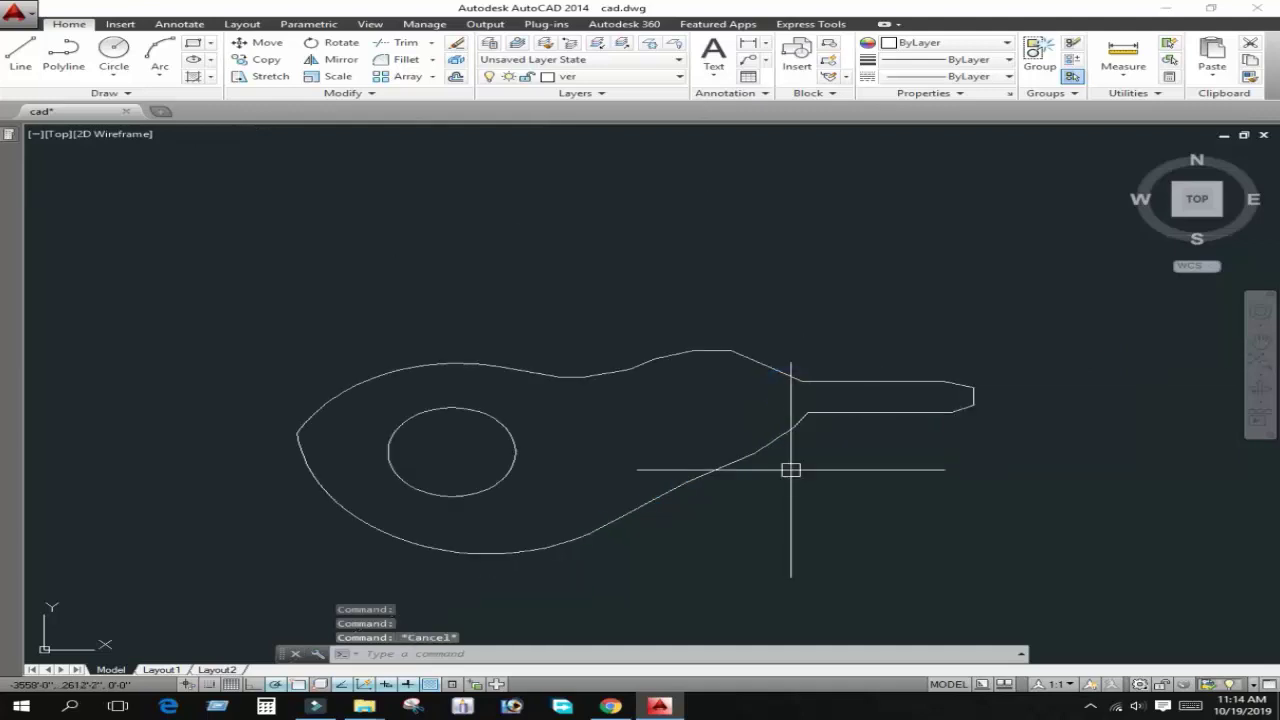
Select the right tab's lower edge and the circular hole, then clear the selection.
middle_click_drag(790, 476, 790, 456)
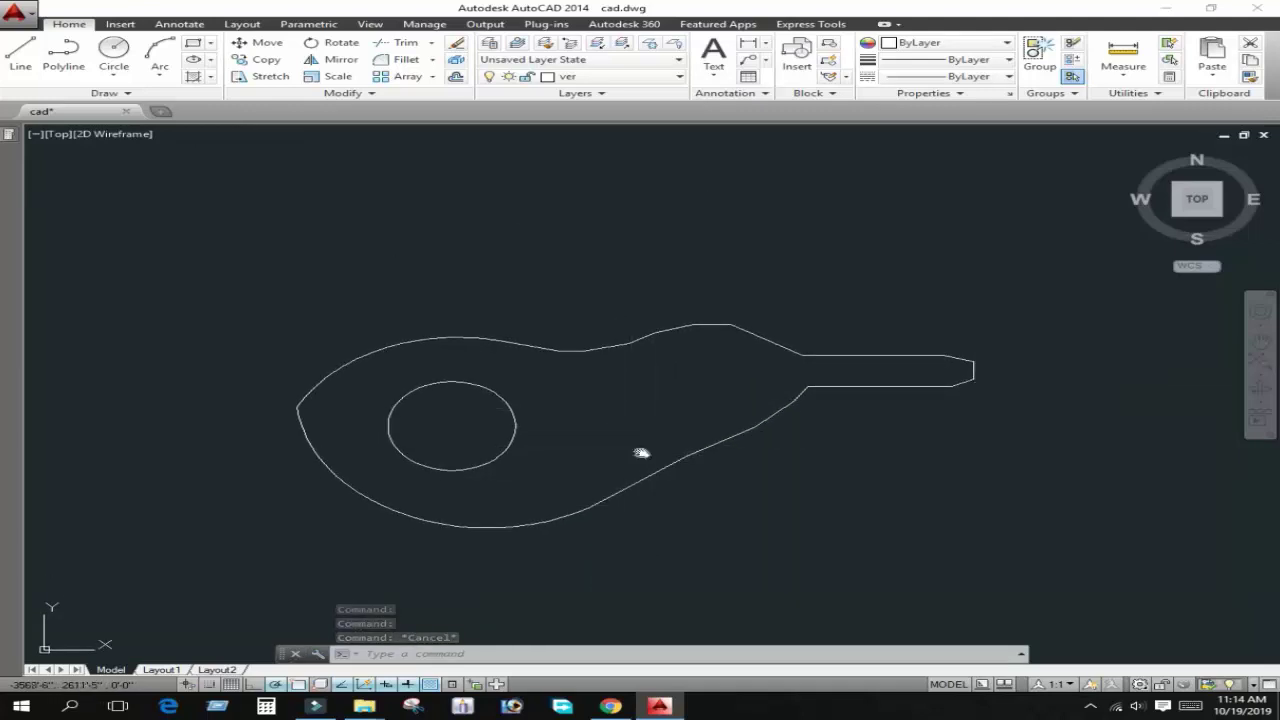
middle_click_drag(641, 453, 662, 453)
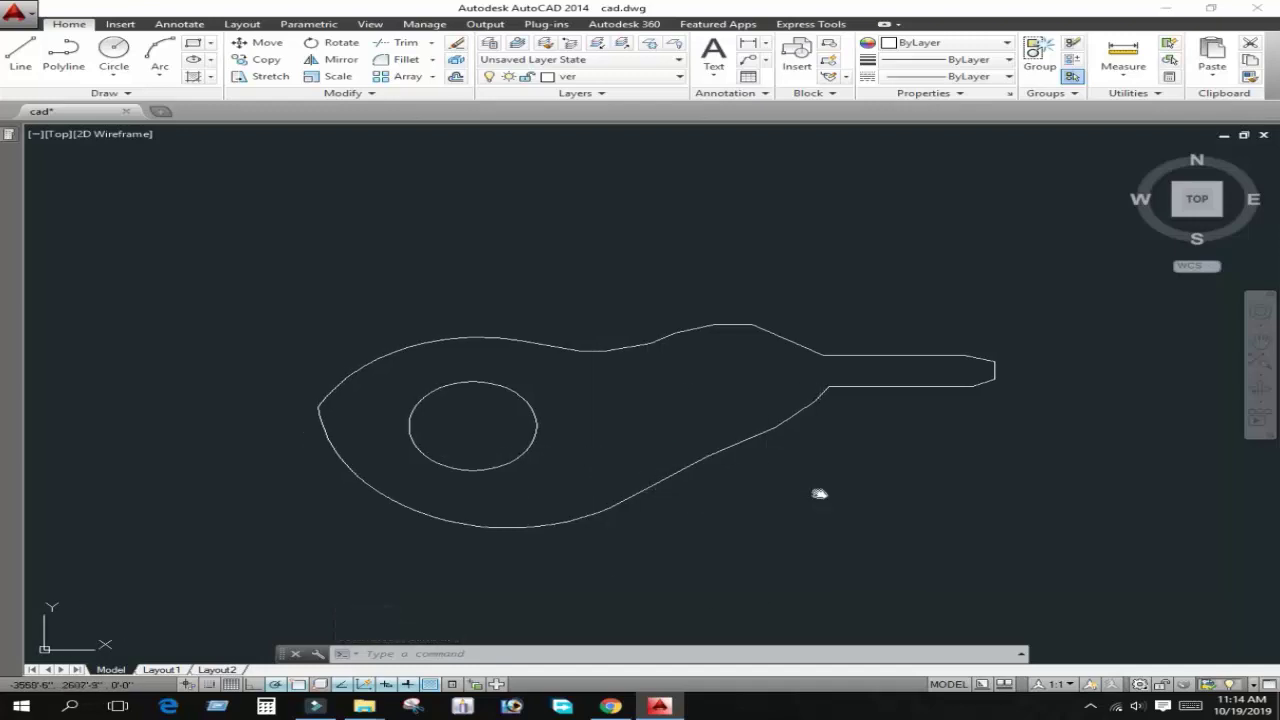
middle_click_drag(819, 493, 797, 493)
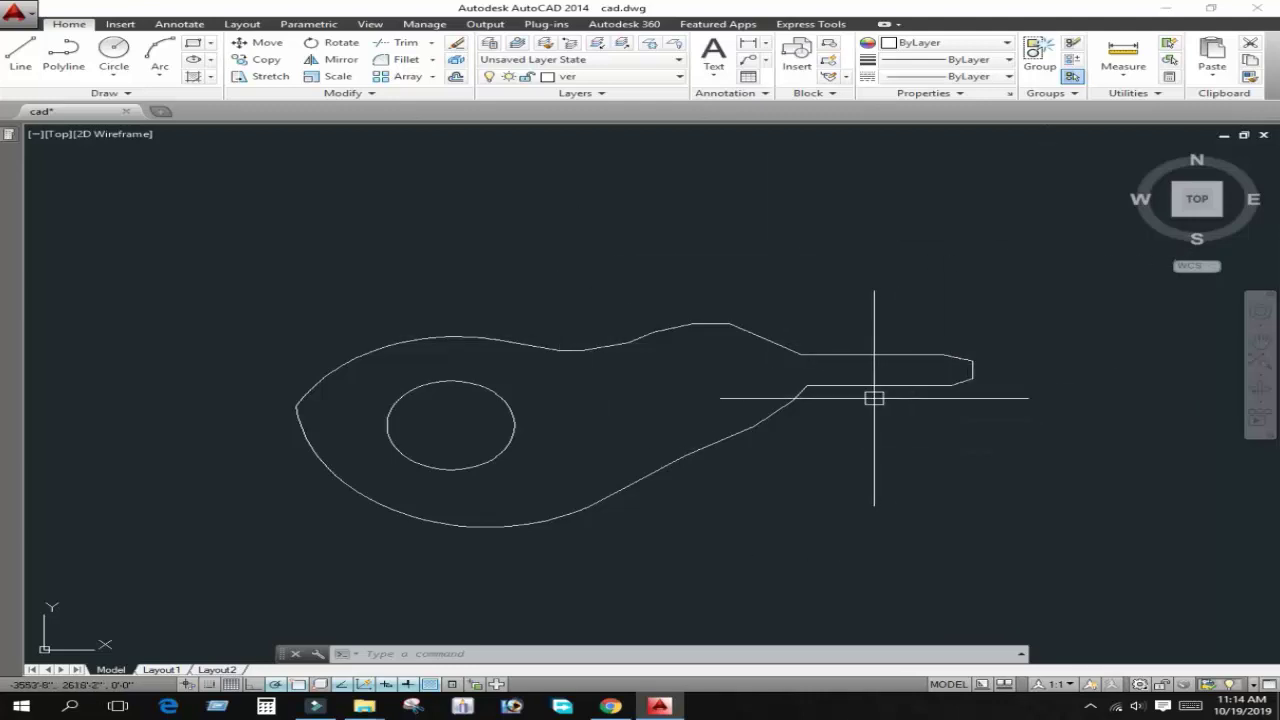
left_click(820, 388)
left_click(420, 367)
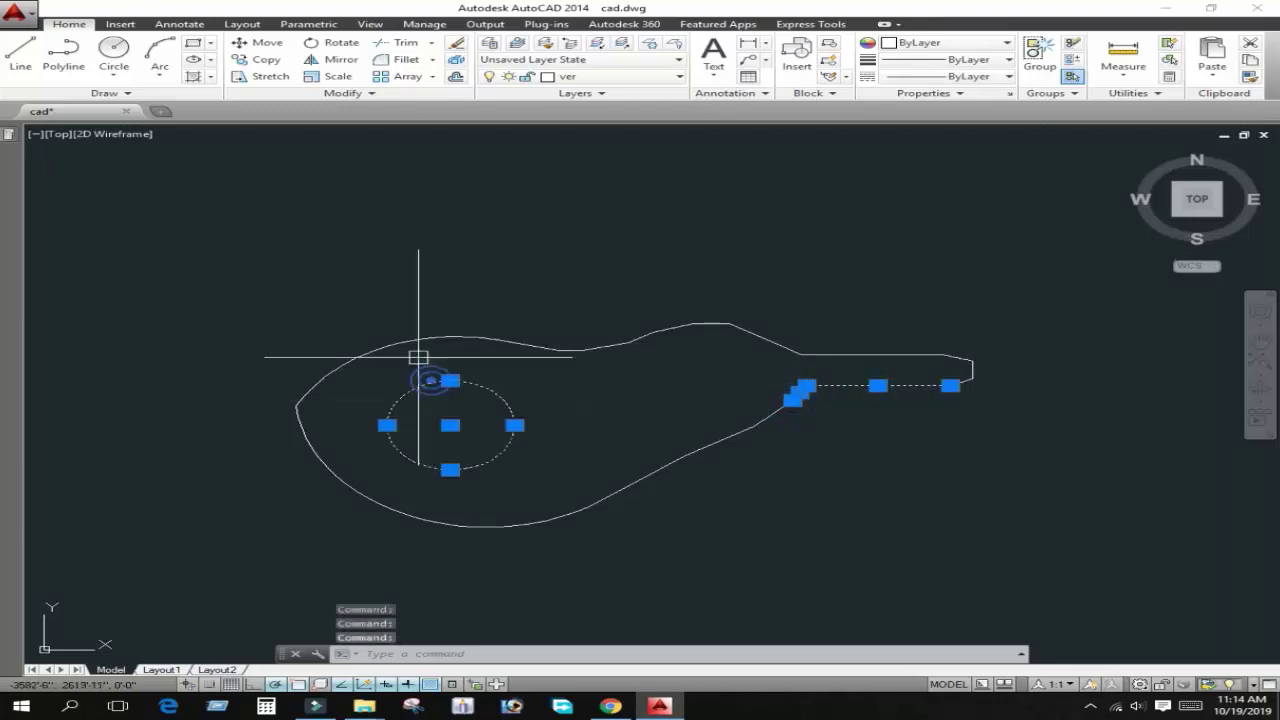
left_click(420, 330)
key("Escape")
key("Escape")
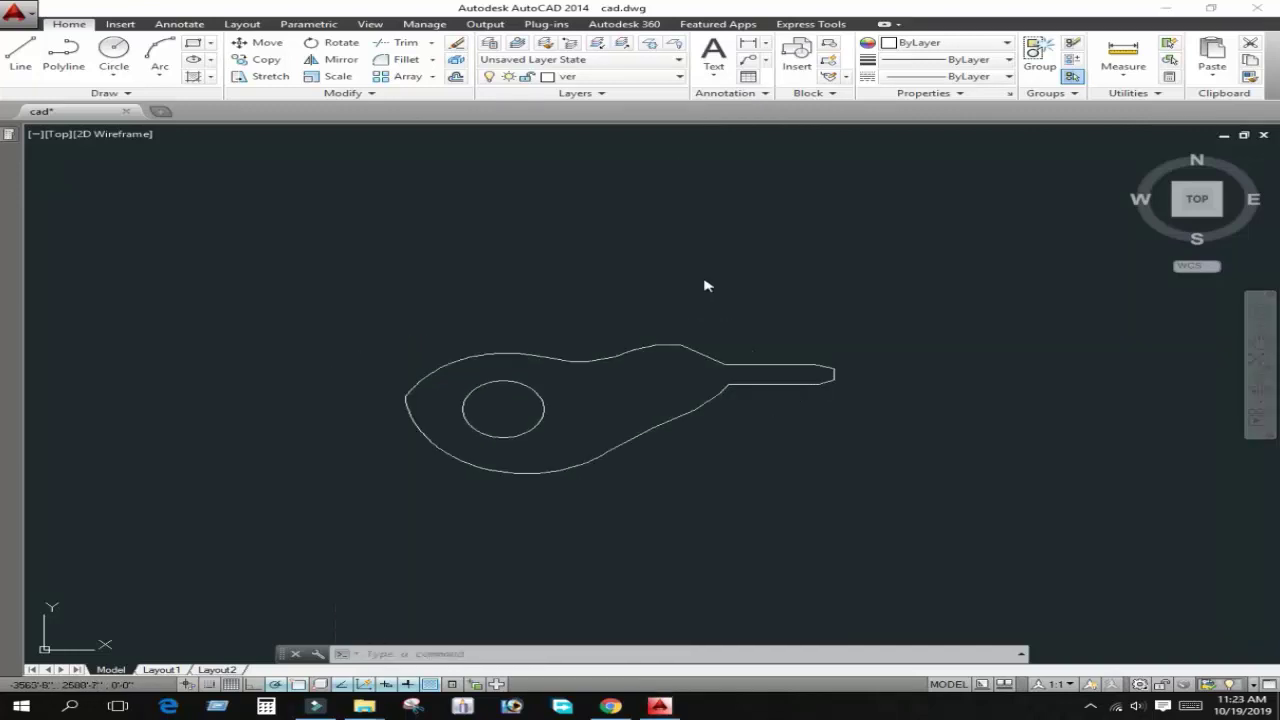
Expand the extra Modify tools, then cancel the pending command.
mouse_move(684, 271)
middle_mouse_down()
mouse_move(706, 337)
mouse_move(729, 203)
middle_mouse_up()
left_click(354, 93)
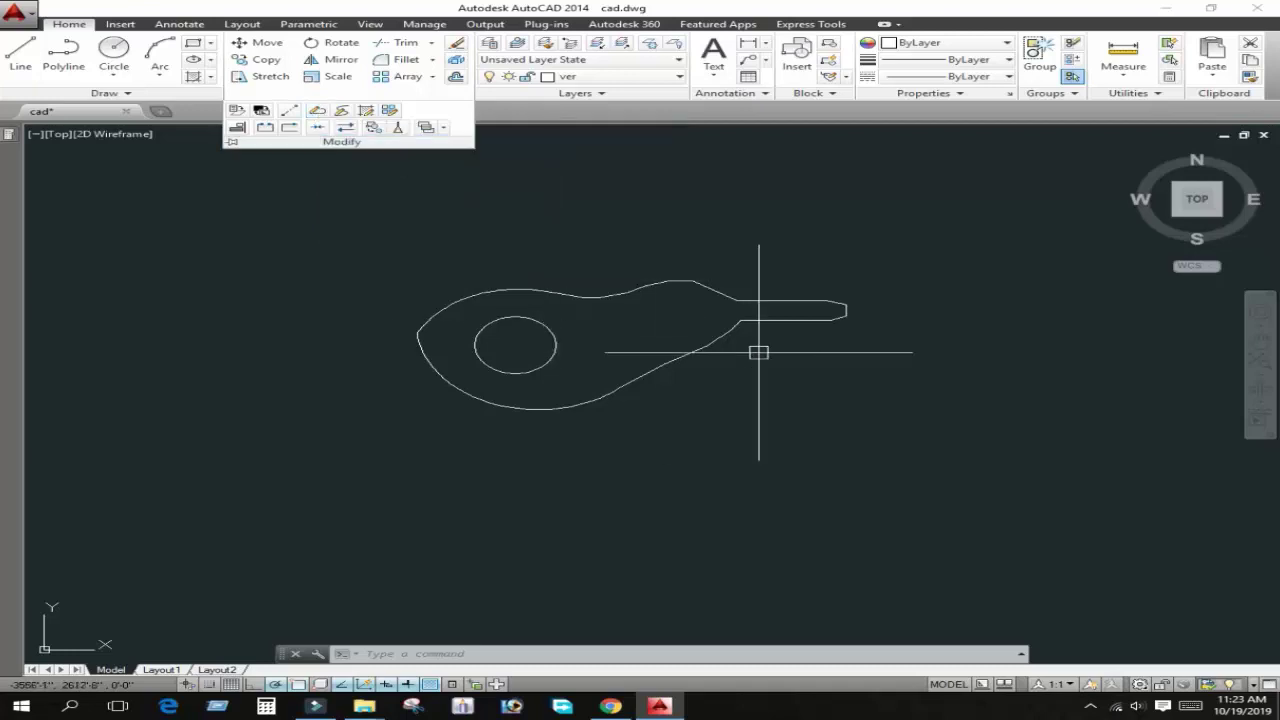
middle_click_drag(618, 354, 665, 393)
scroll(665, 393, "up", 2)
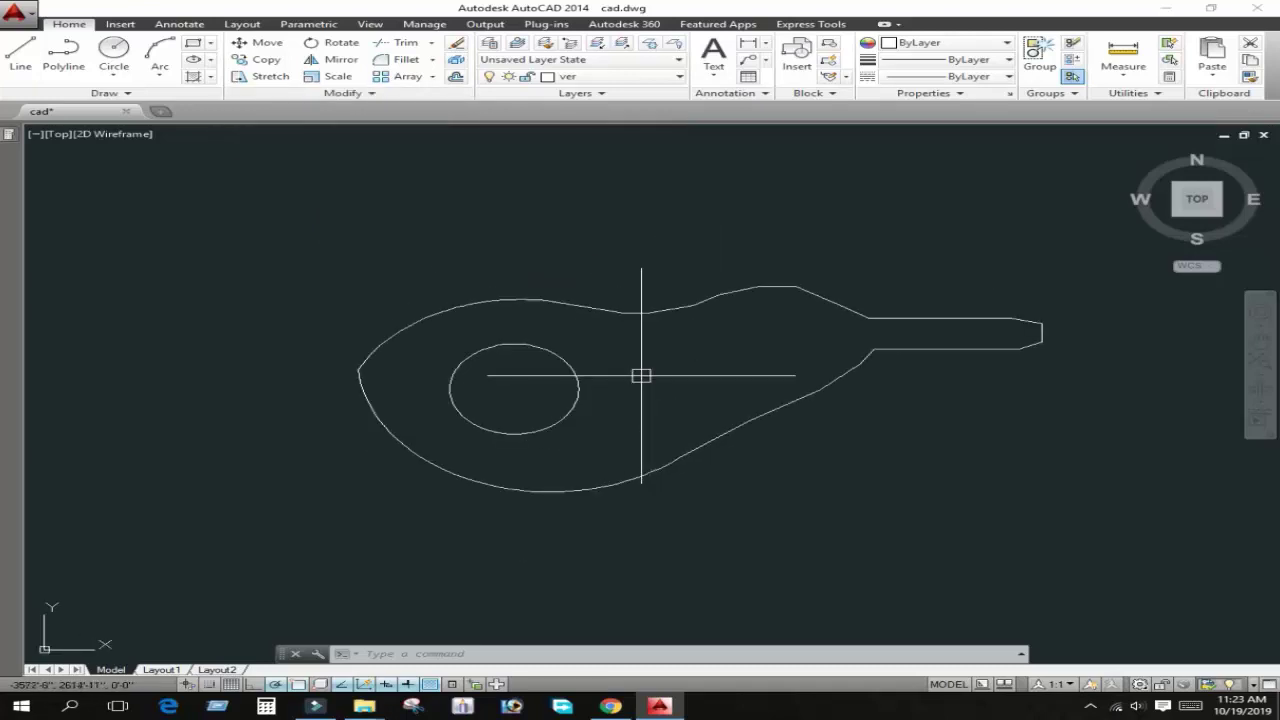
key("Escape")
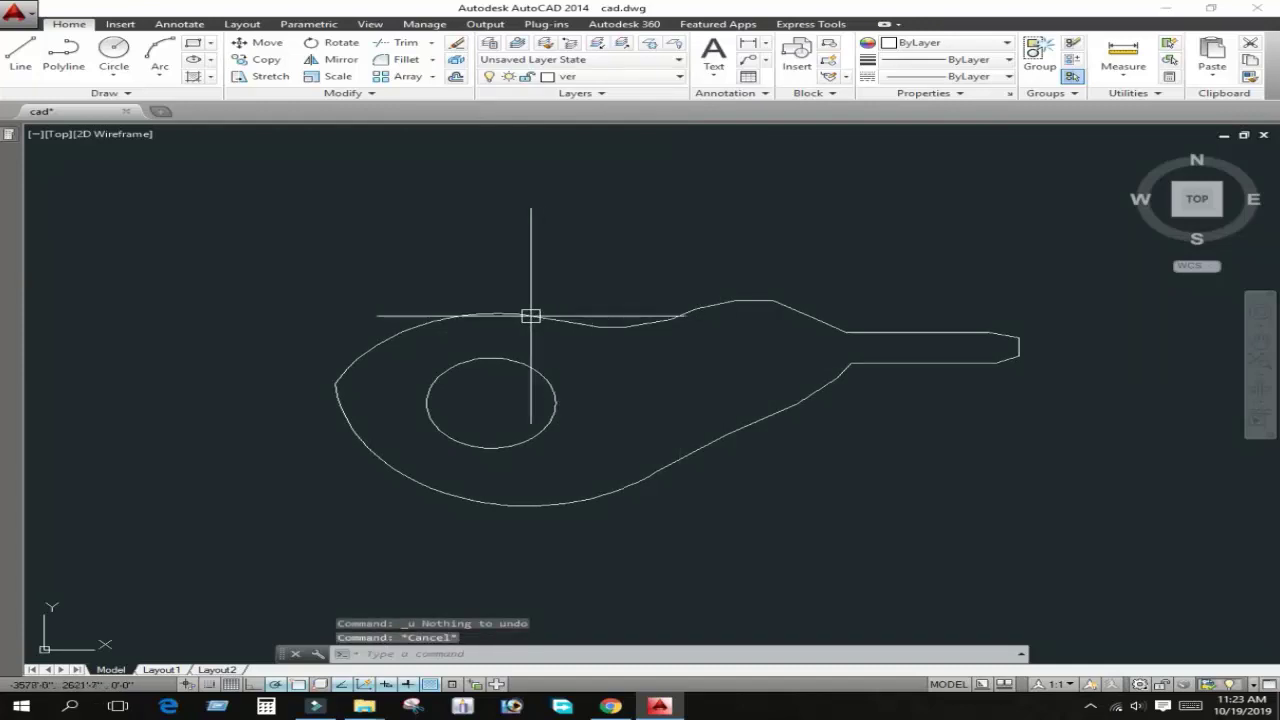
Move the lower-left arc onto the PRE-Basin top layer so it displays red.
left_click(486, 500)
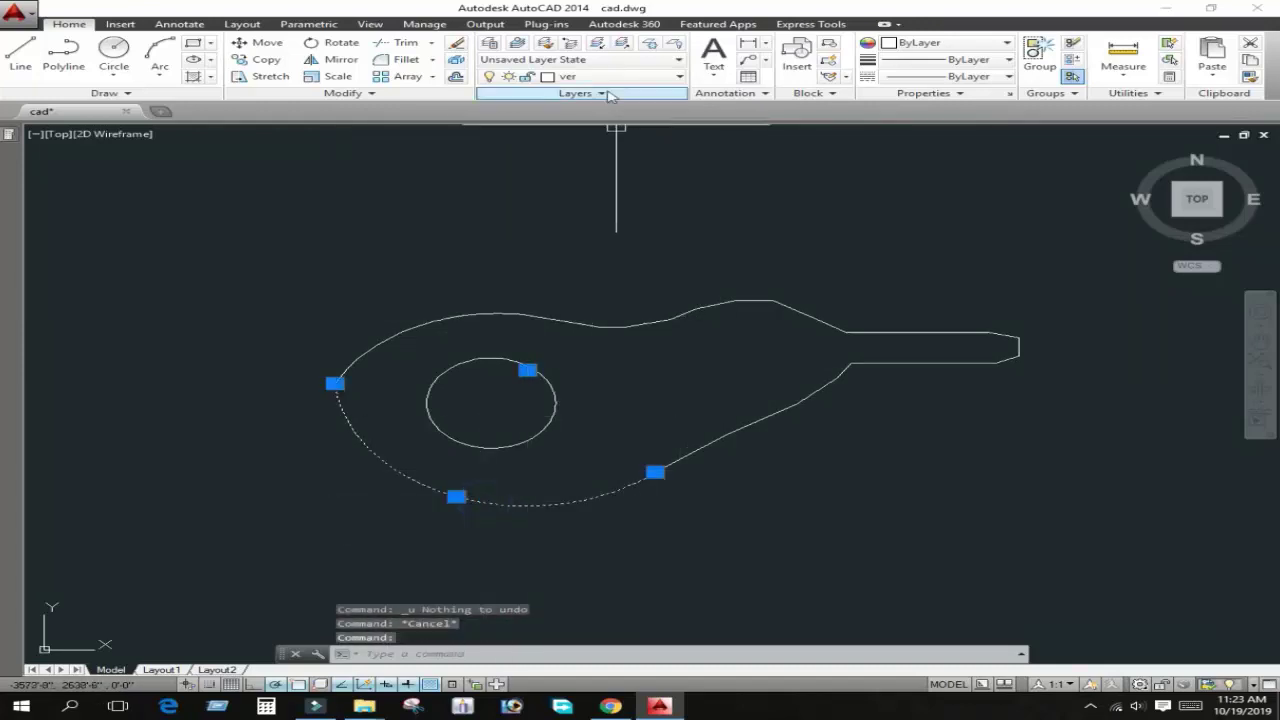
left_click(530, 77)
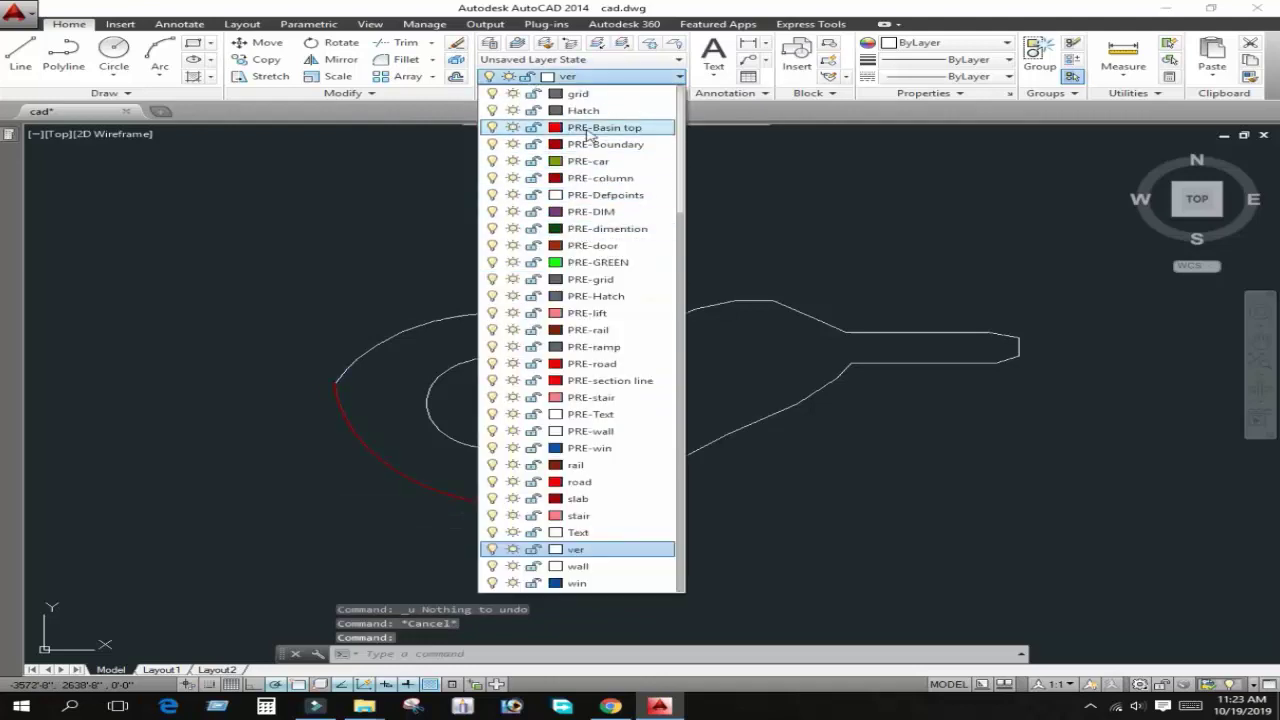
left_click(590, 128)
key("Escape")
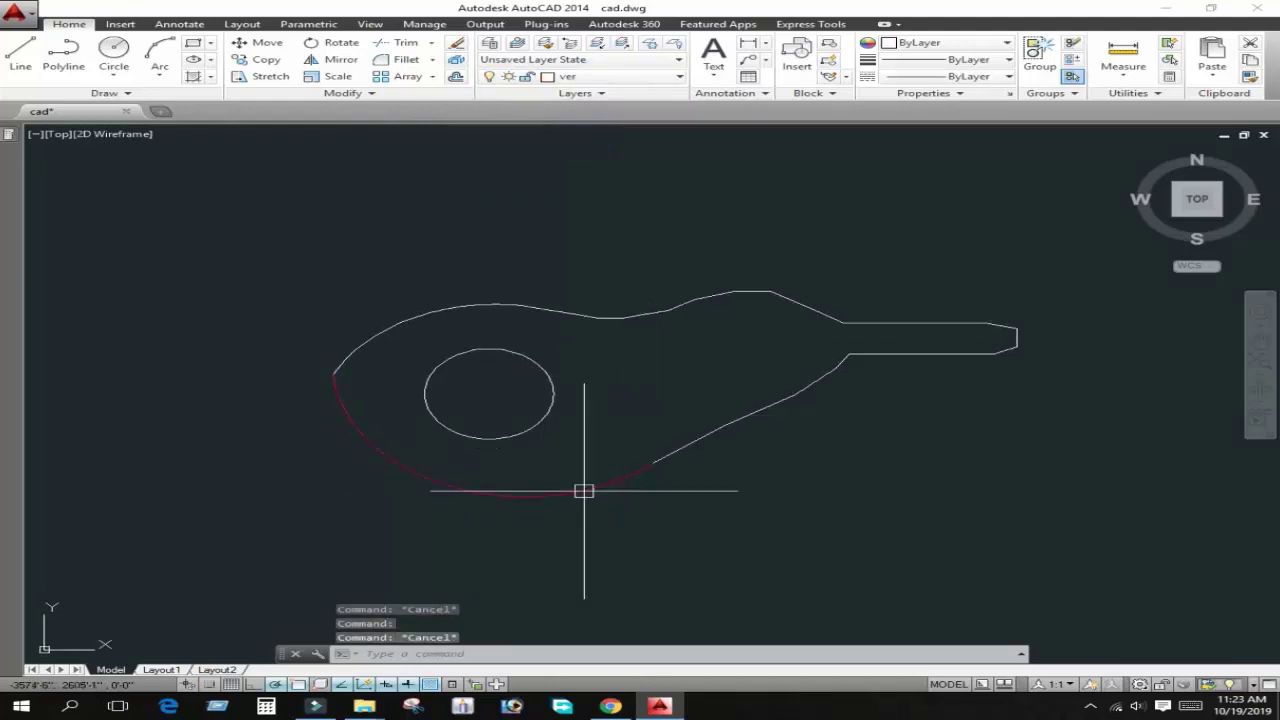
Pan the drawing and select the straight line on the cam's lower-right edge.
middle_click_drag(620, 490, 553, 502)
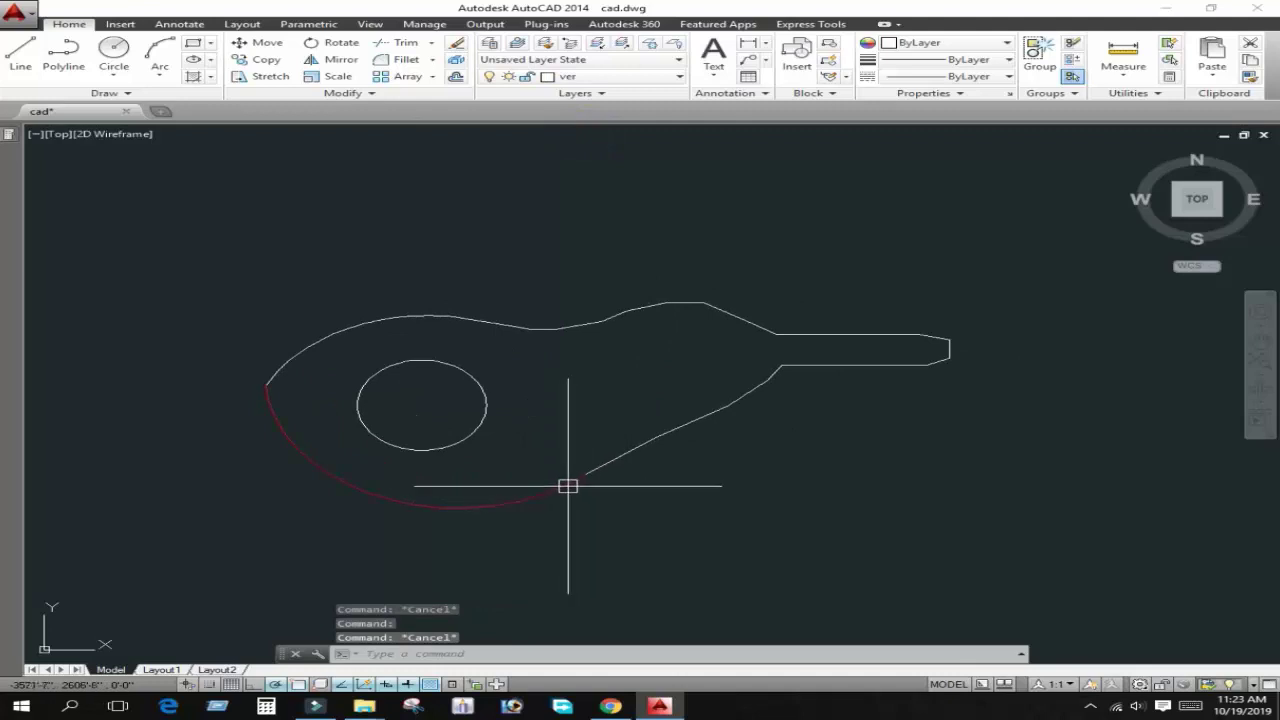
middle_click_drag(502, 382, 528, 377)
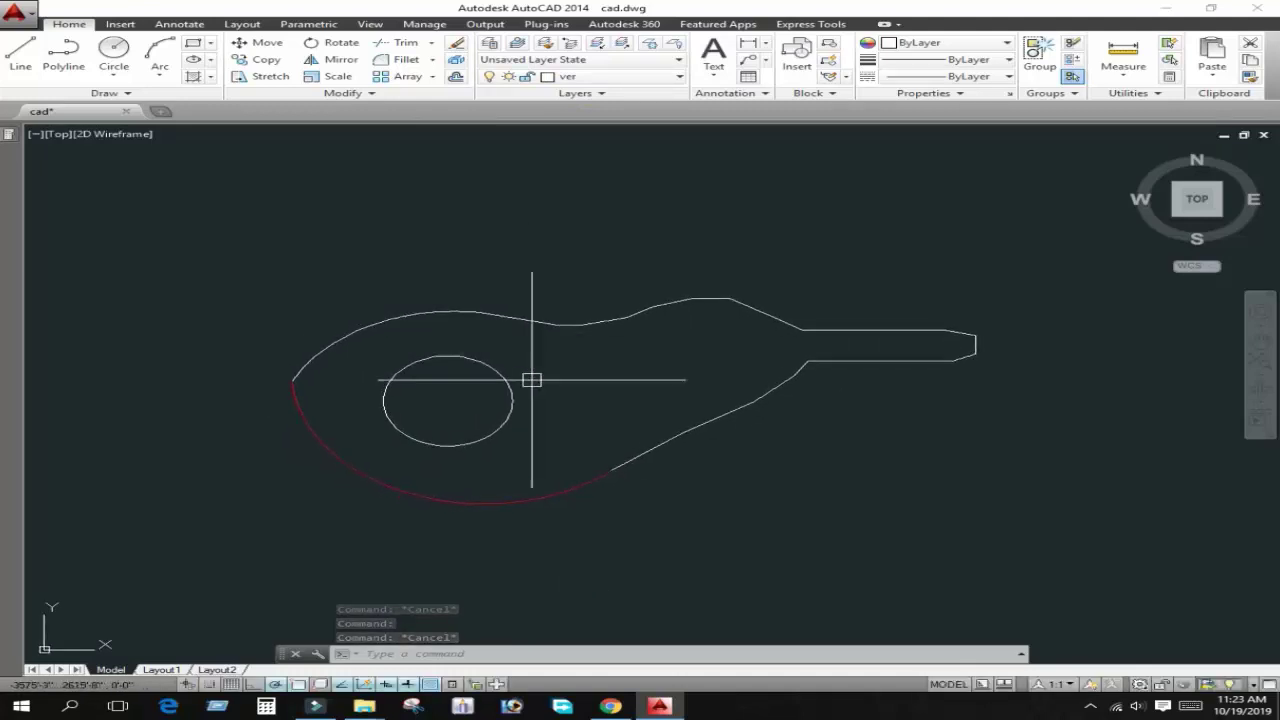
middle_click_drag(528, 432, 512, 430)
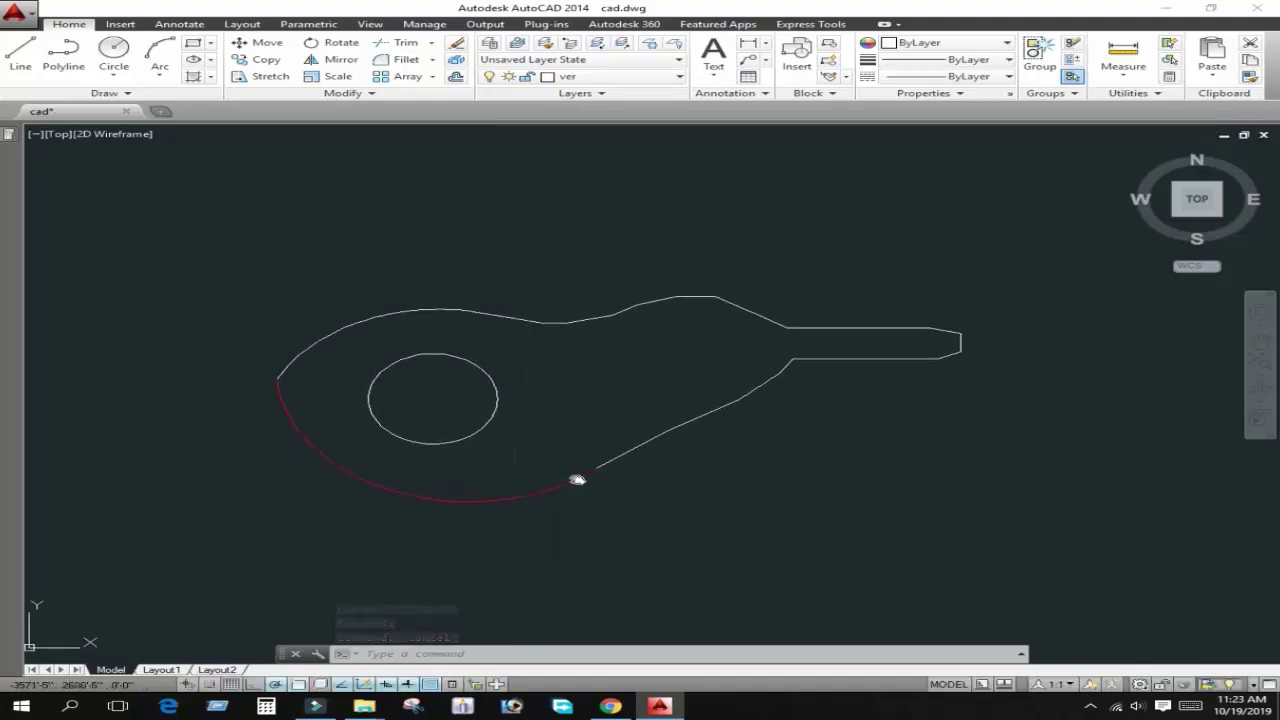
left_click(694, 418)
middle_click_drag(720, 497, 663, 477)
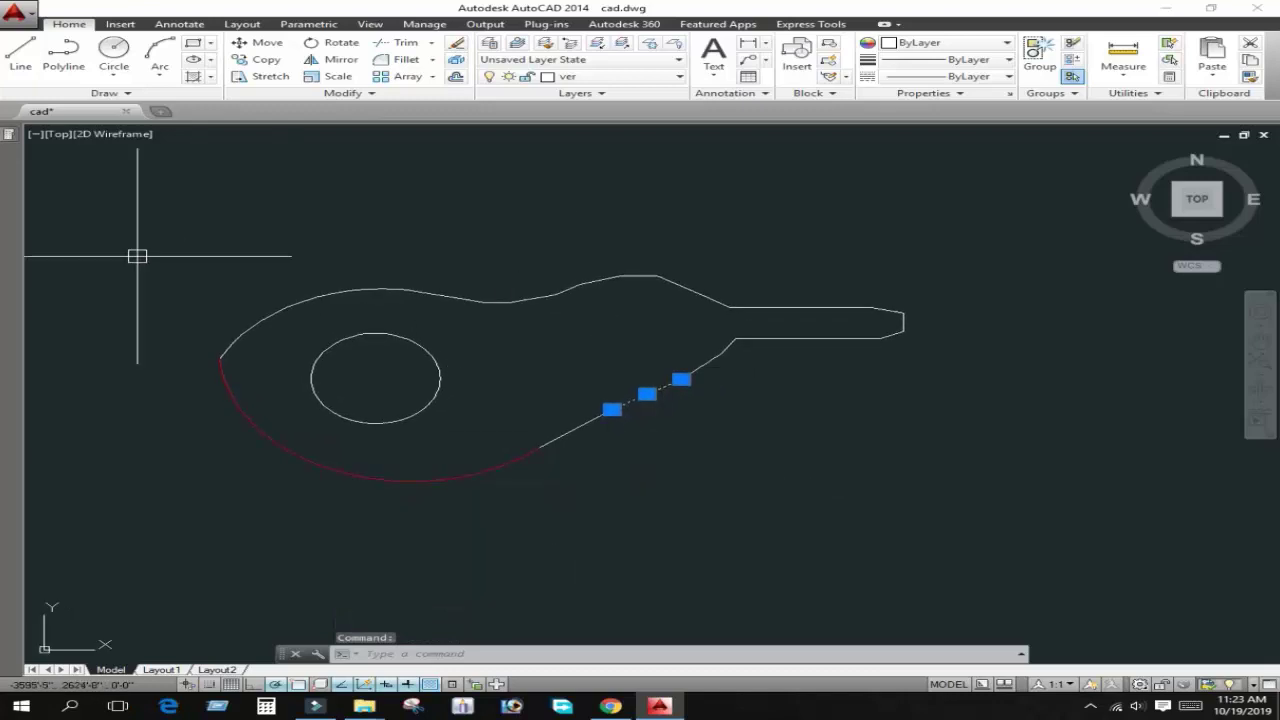
Convert the selected lower-right line into a polyline with Edit Polyline, answering Yes.
left_click(350, 94)
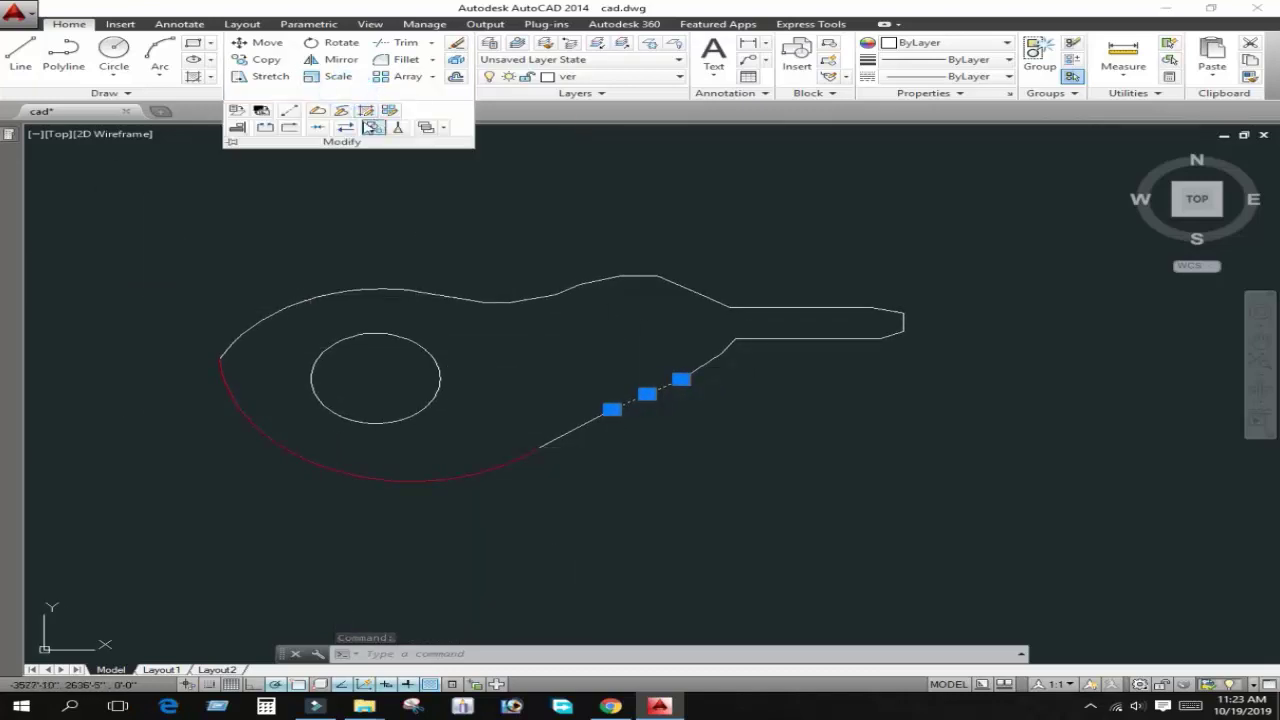
left_click(317, 112)
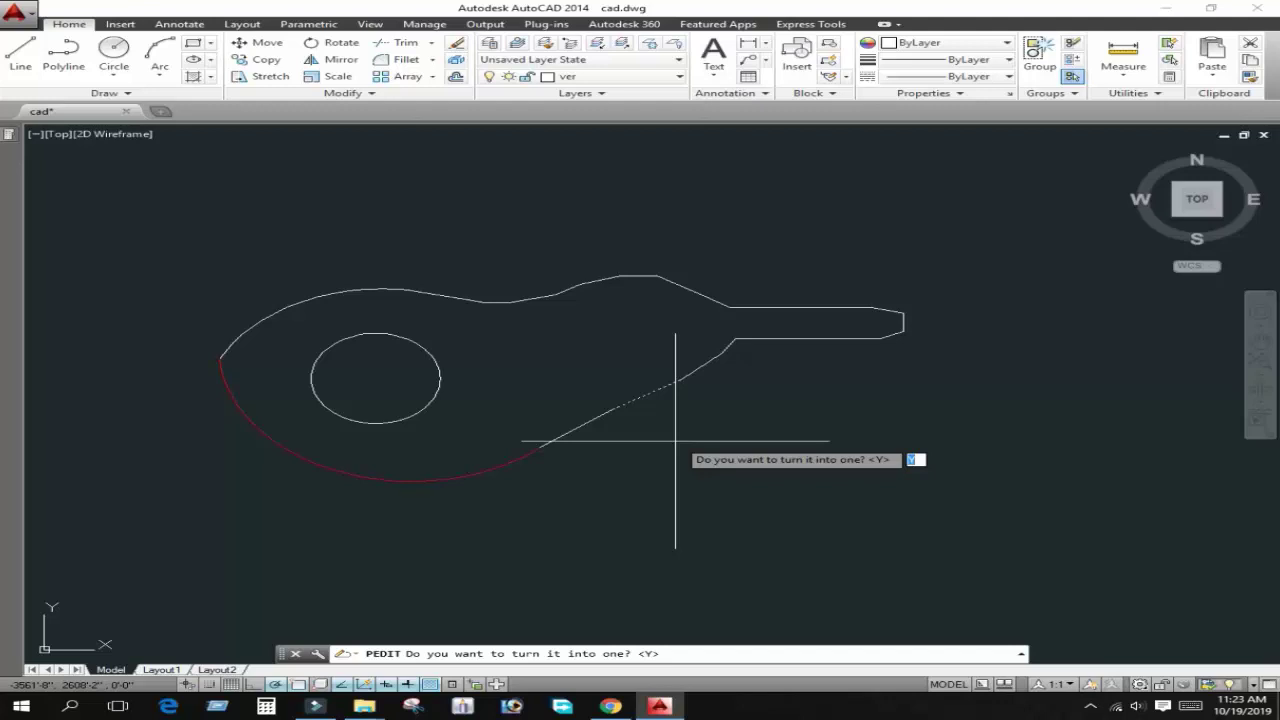
key("Return")
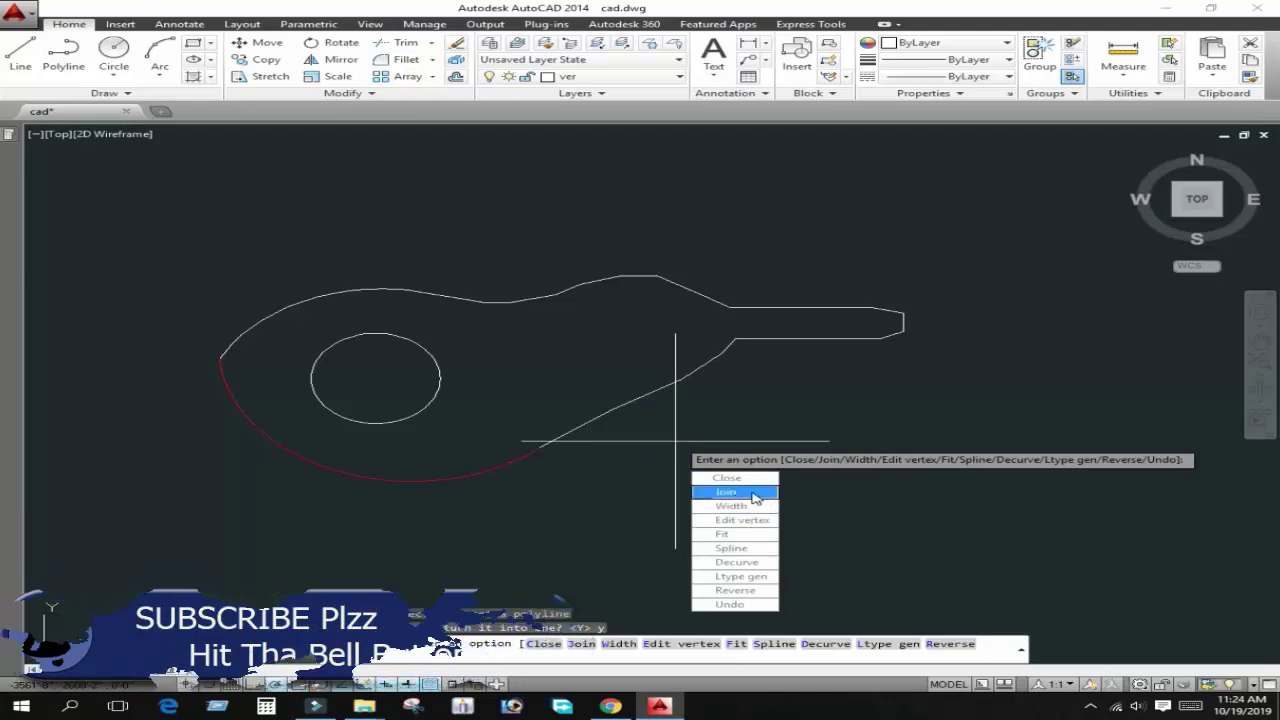
Join the 21 outline pieces to the polyline with a crossing window, then check the result.
left_click(755, 497)
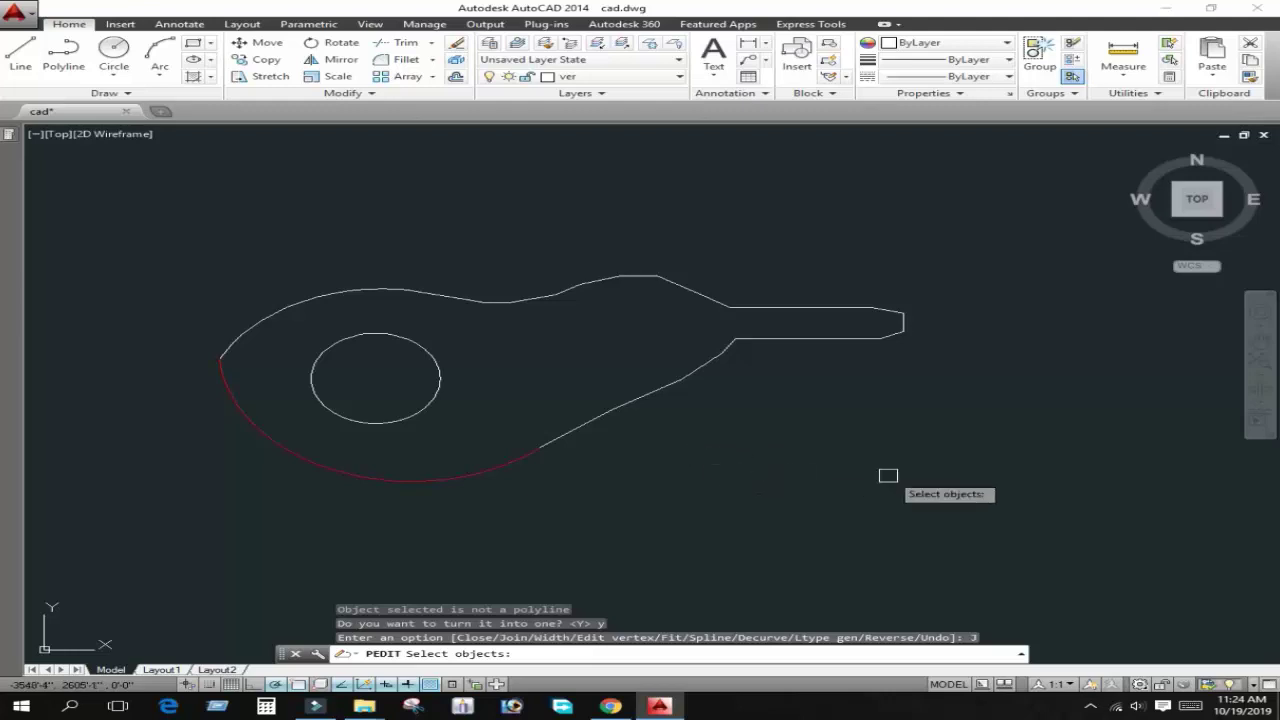
left_click(973, 553)
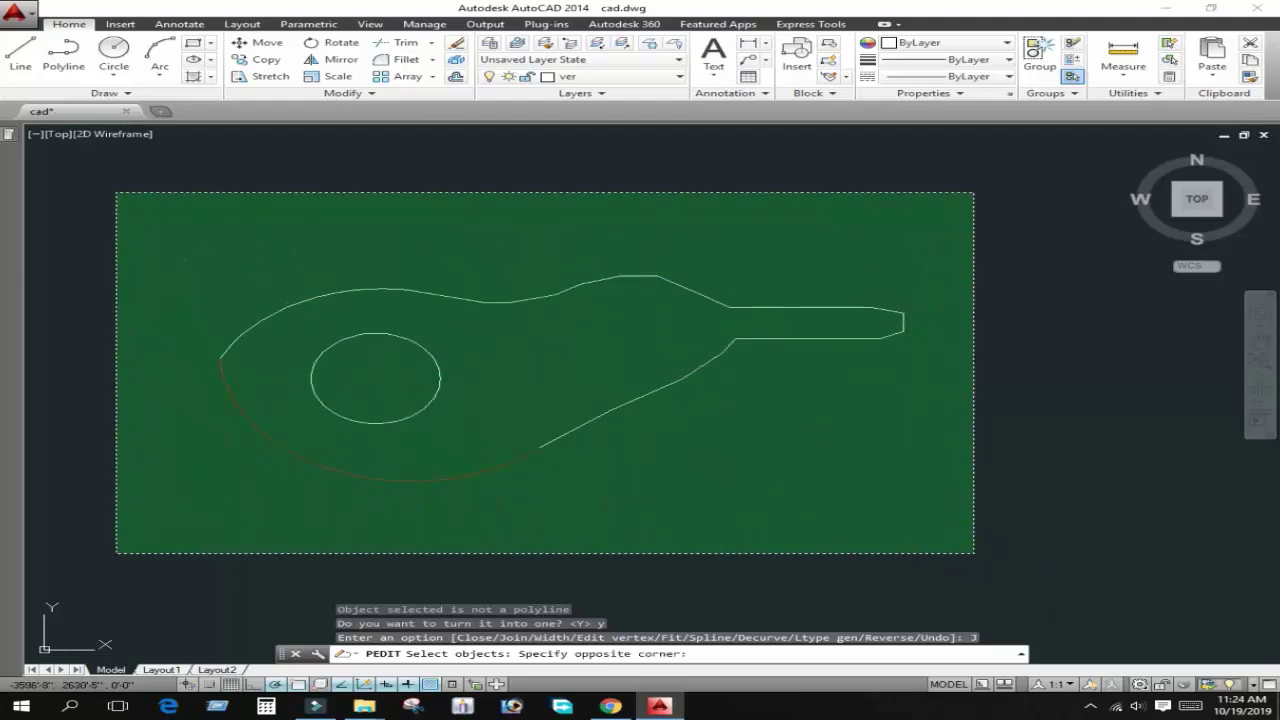
left_click(116, 193)
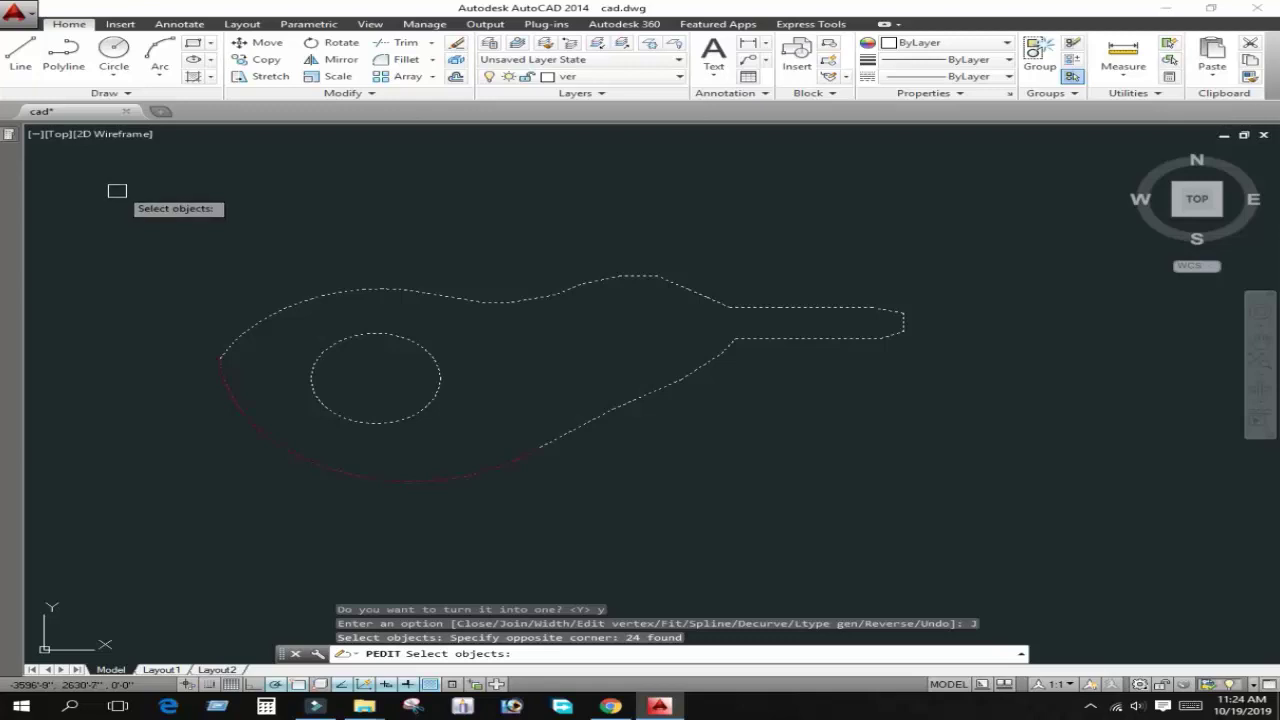
key("Return")
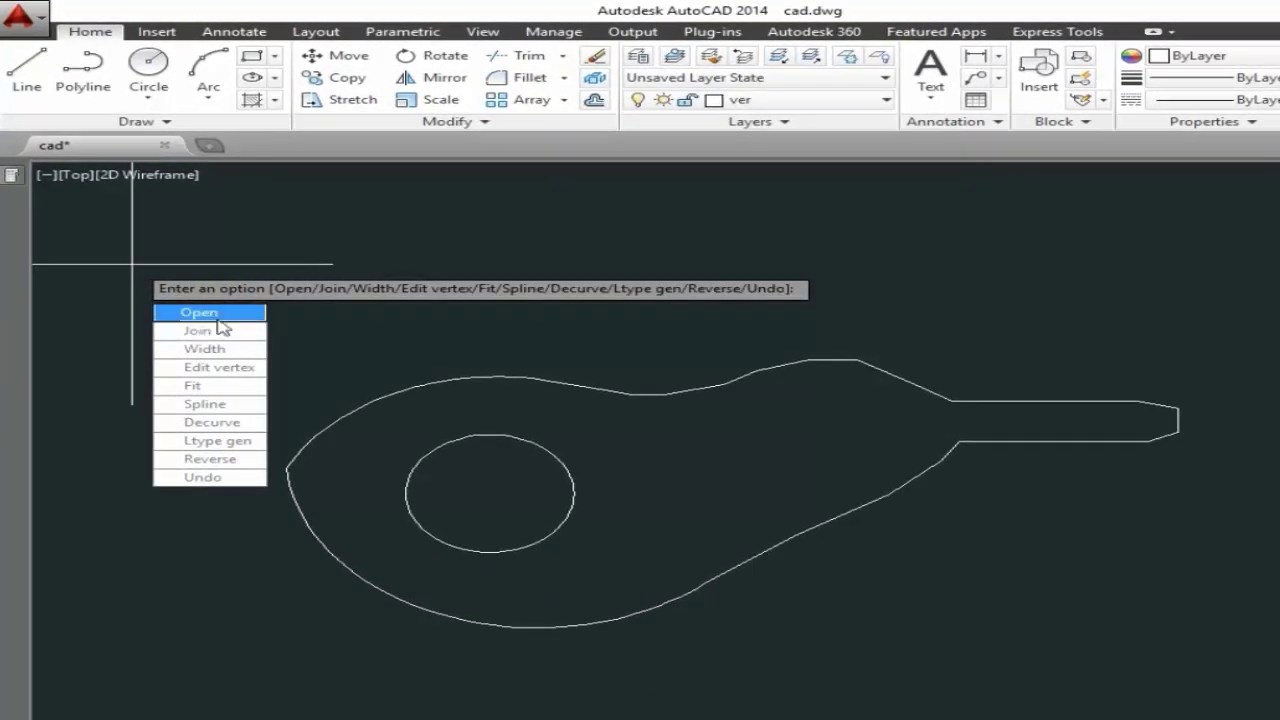
key("Escape")
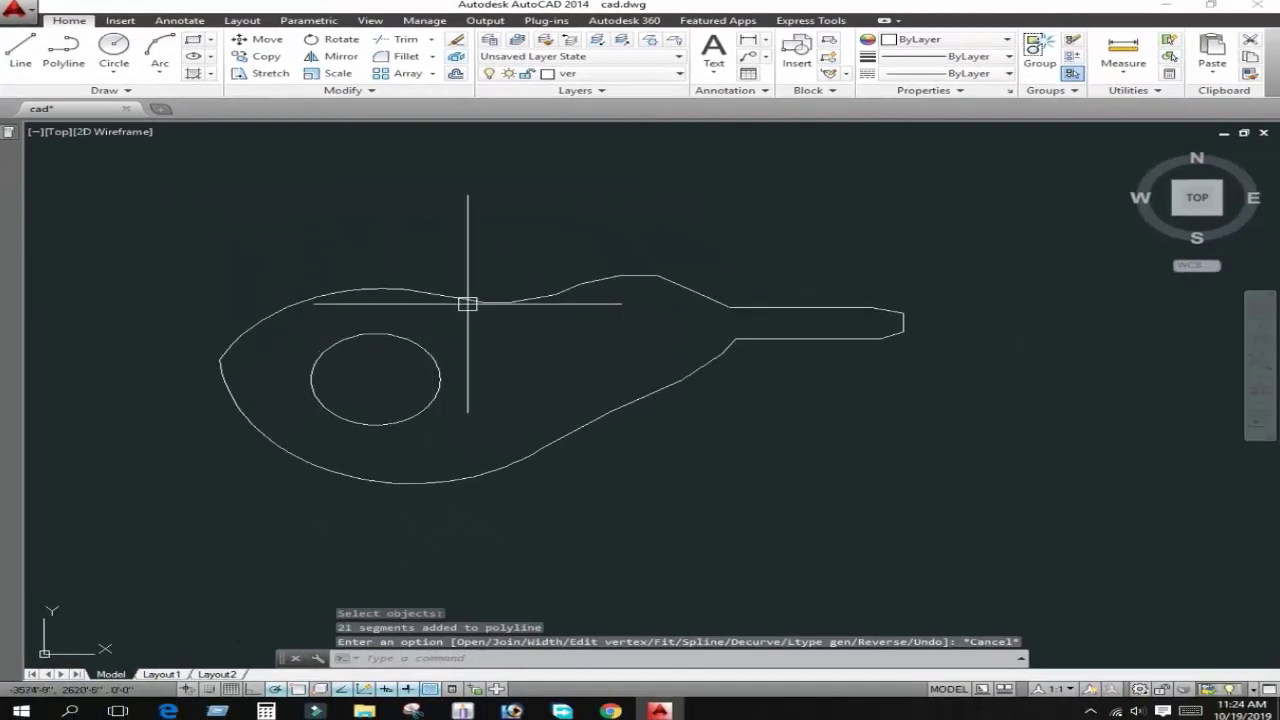
left_click(466, 301)
mouse_move(586, 406)
middle_mouse_down()
mouse_move(623, 374)
mouse_move(618, 398)
middle_mouse_up()
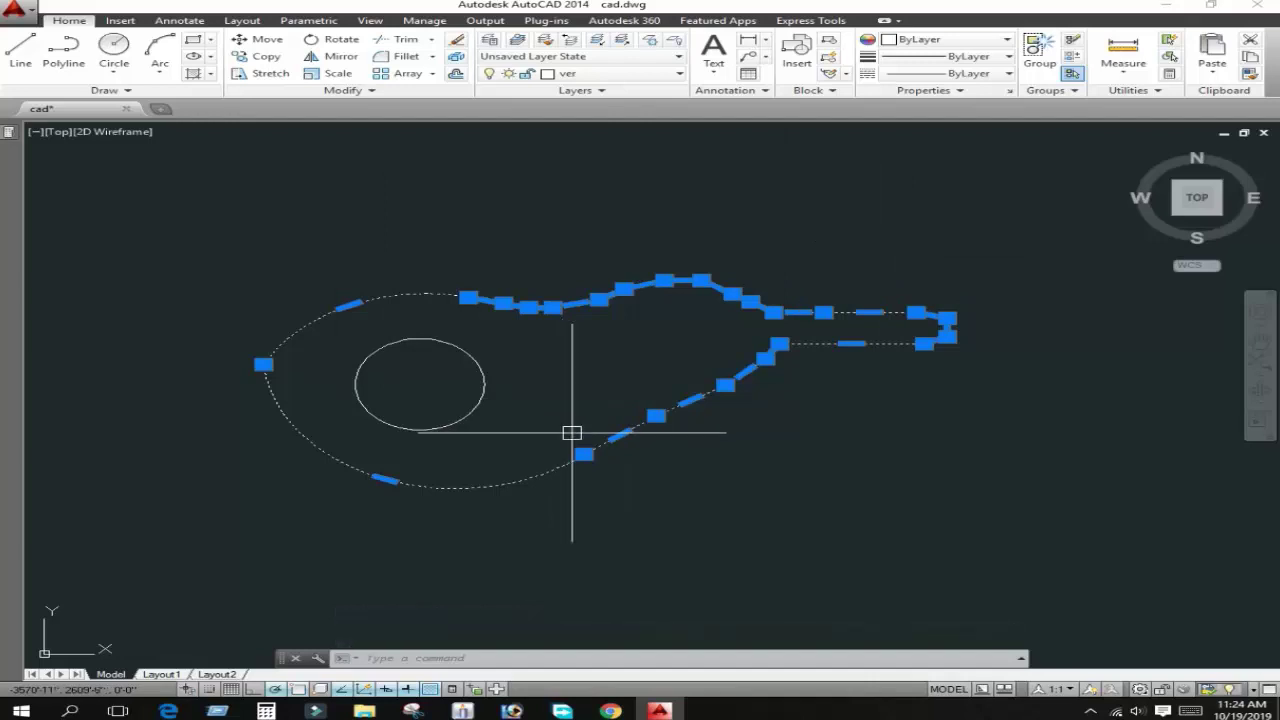
Assign the joined cam outline polyline to the PRE-Basin top layer so it turns red.
middle_click_drag(571, 434, 593, 456)
scroll(653, 397, "up", 2)
scroll(653, 397, "down", 2)
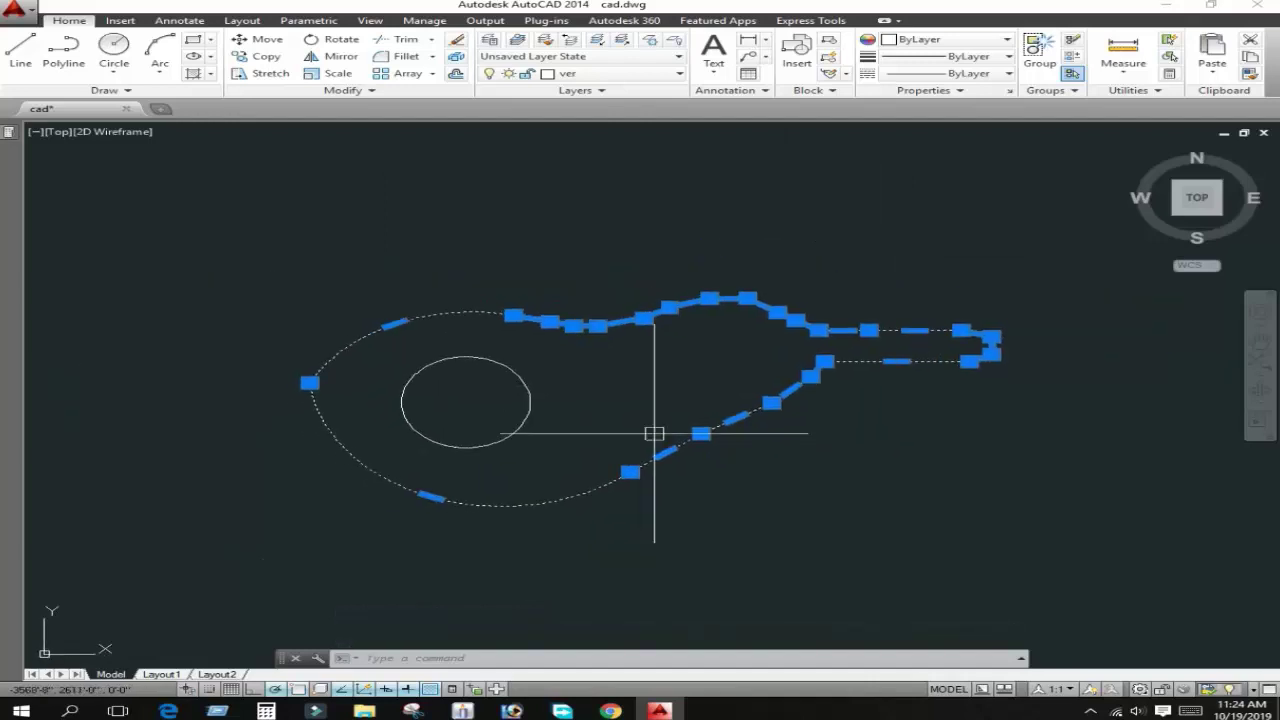
key("Escape")
scroll(634, 491, "up", 2)
left_click(555, 489)
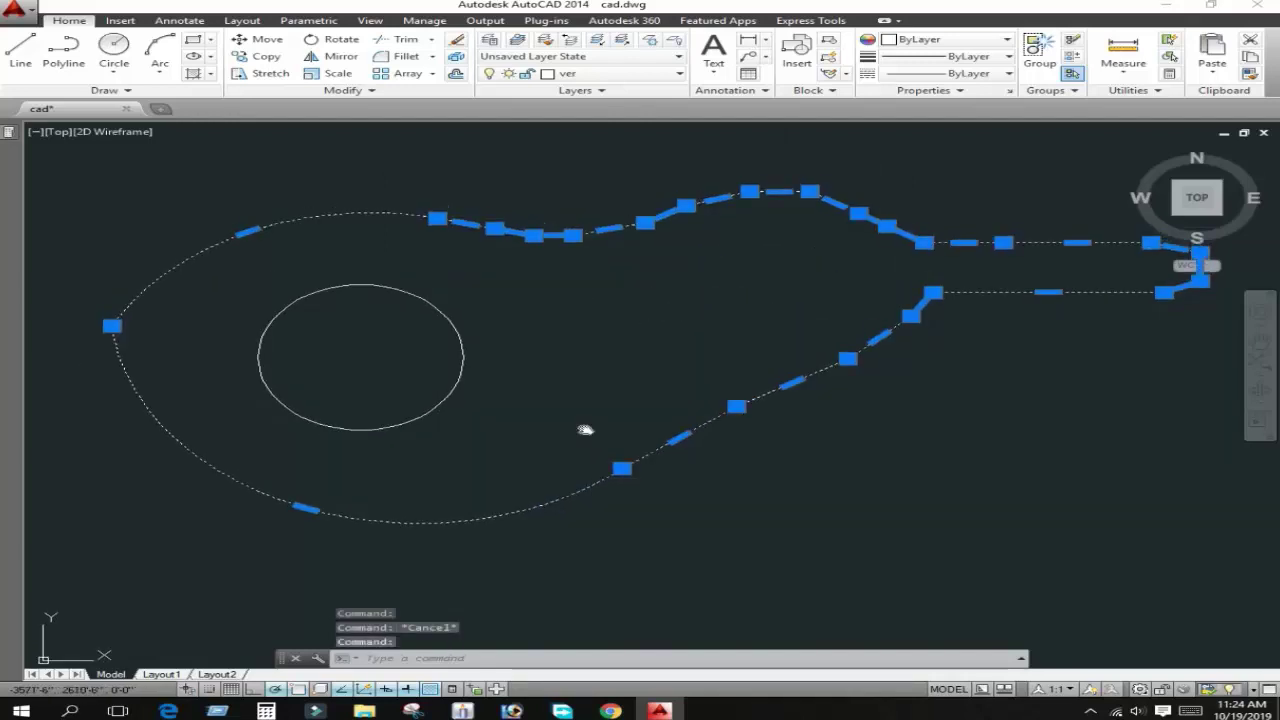
middle_click_drag(583, 429, 578, 455)
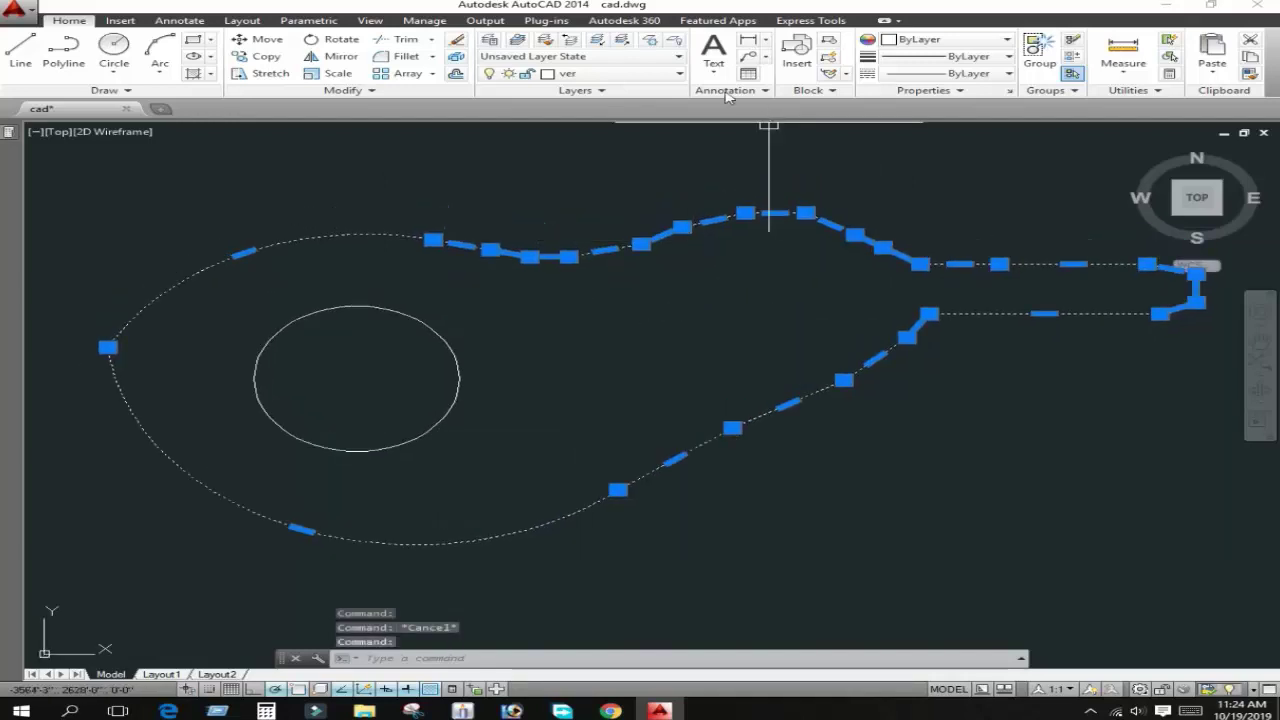
left_click(563, 75)
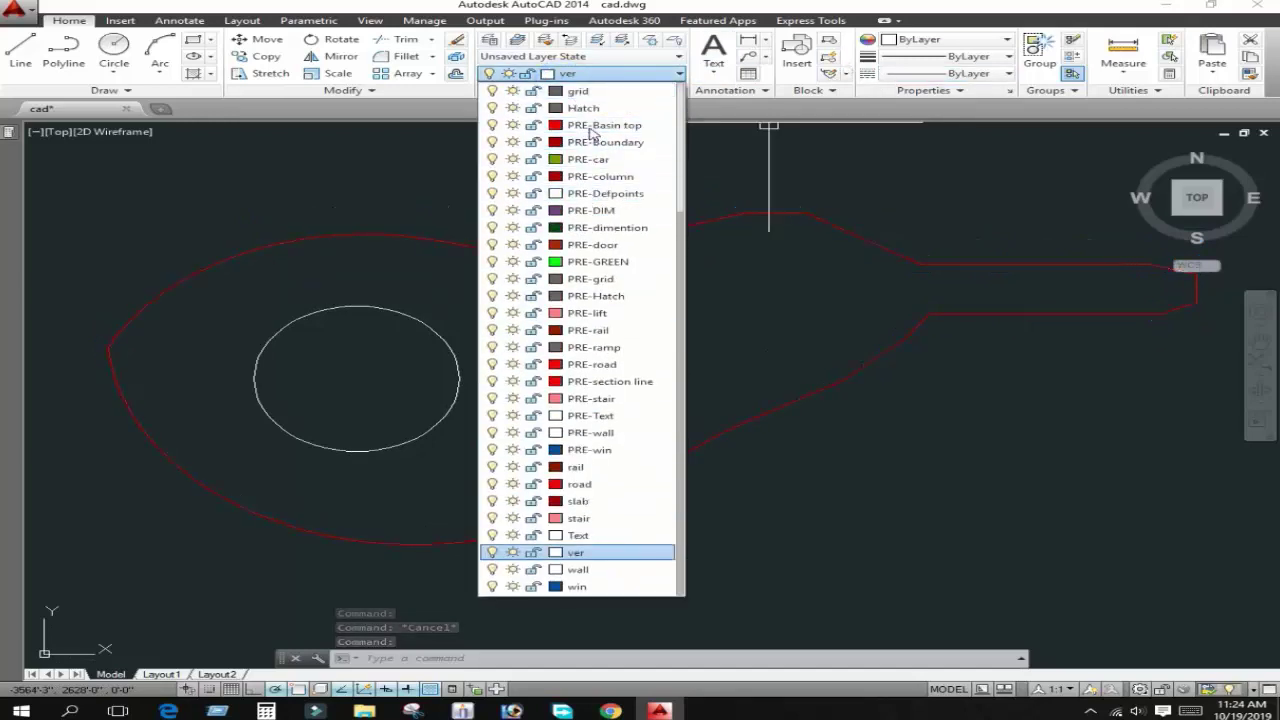
left_click(592, 125)
scroll(700, 406, "down", 2)
scroll(826, 511, "down", 2)
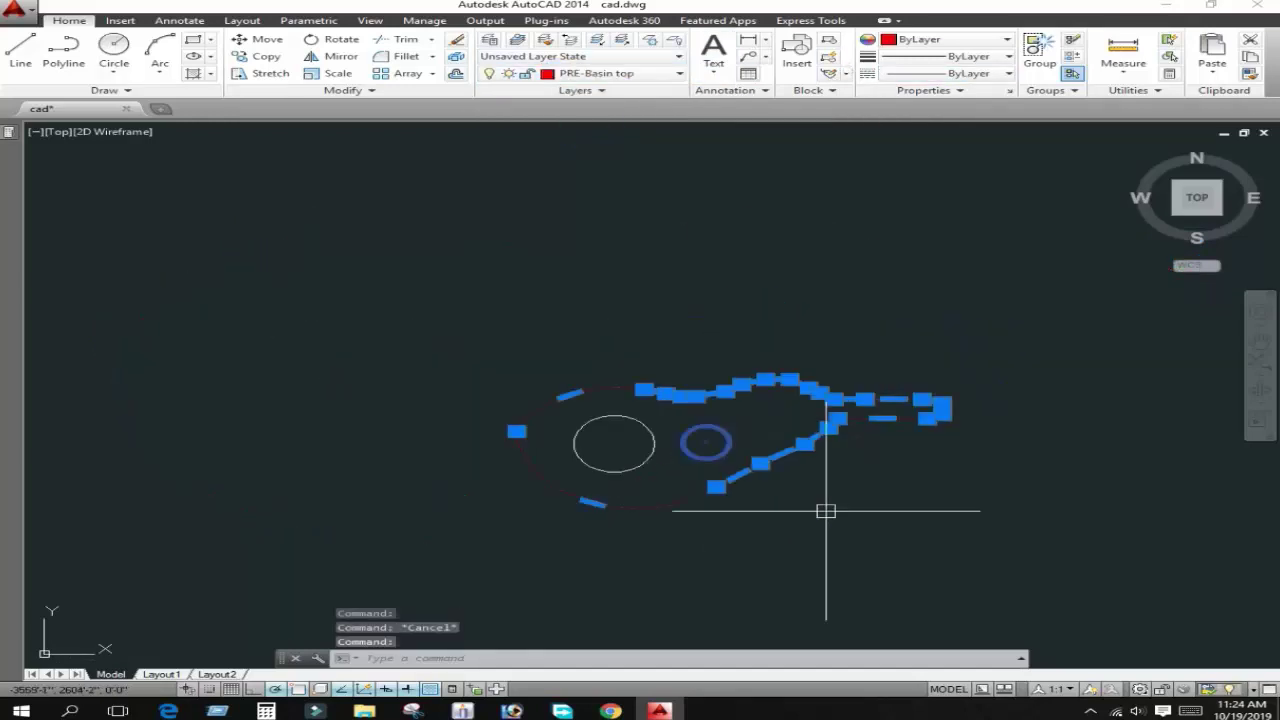
middle_click_drag(826, 511, 766, 448)
scroll(694, 423, "up", 2)
key("Escape")
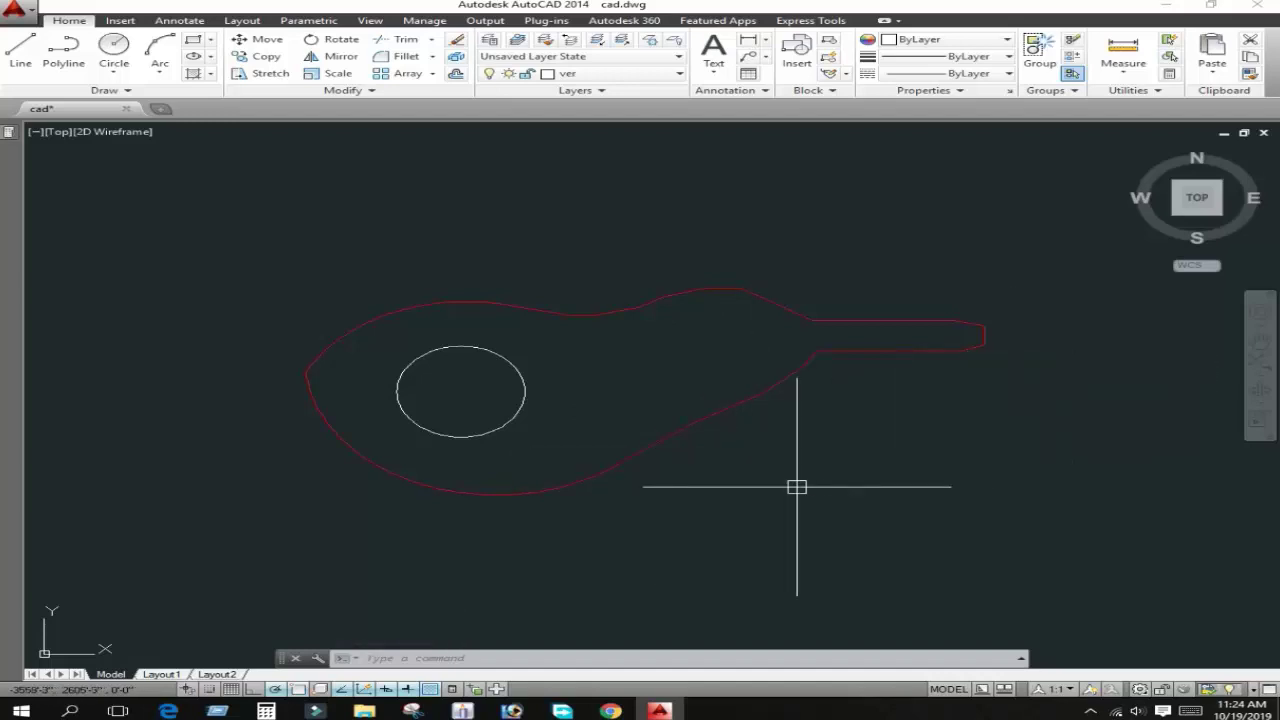
middle_click_drag(631, 367, 641, 386)
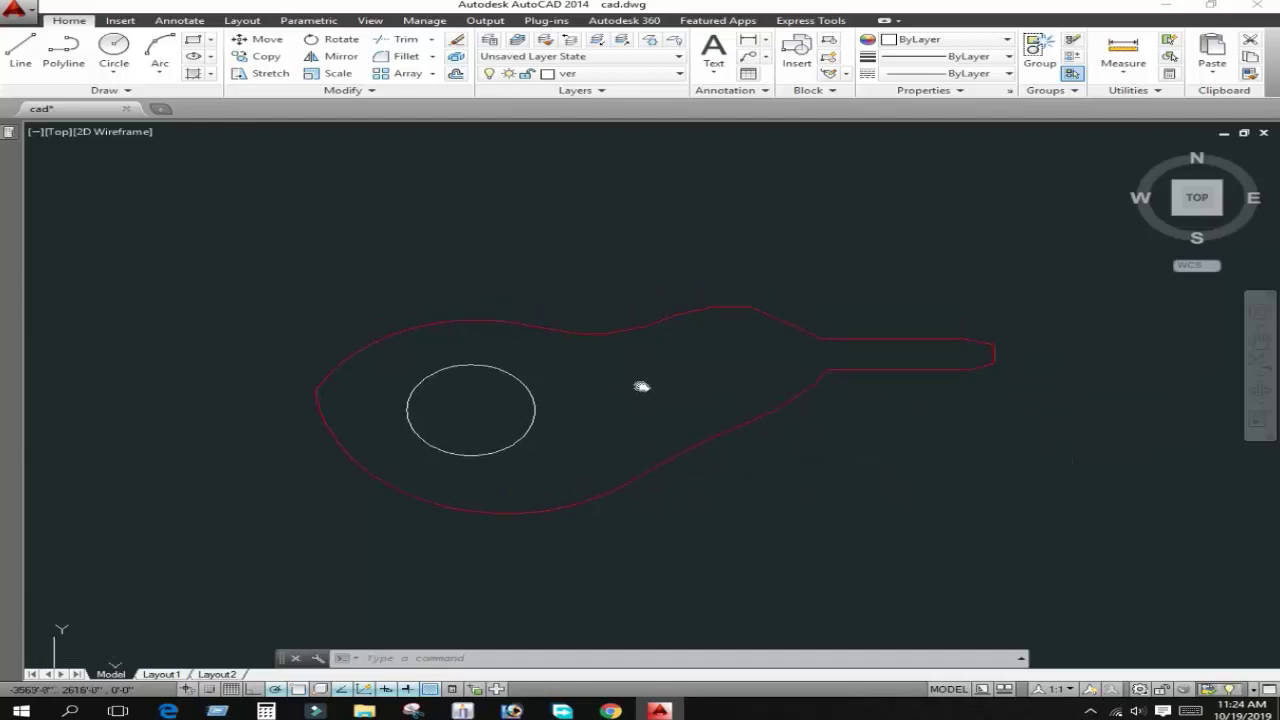
middle_click_drag(655, 363, 615, 357)
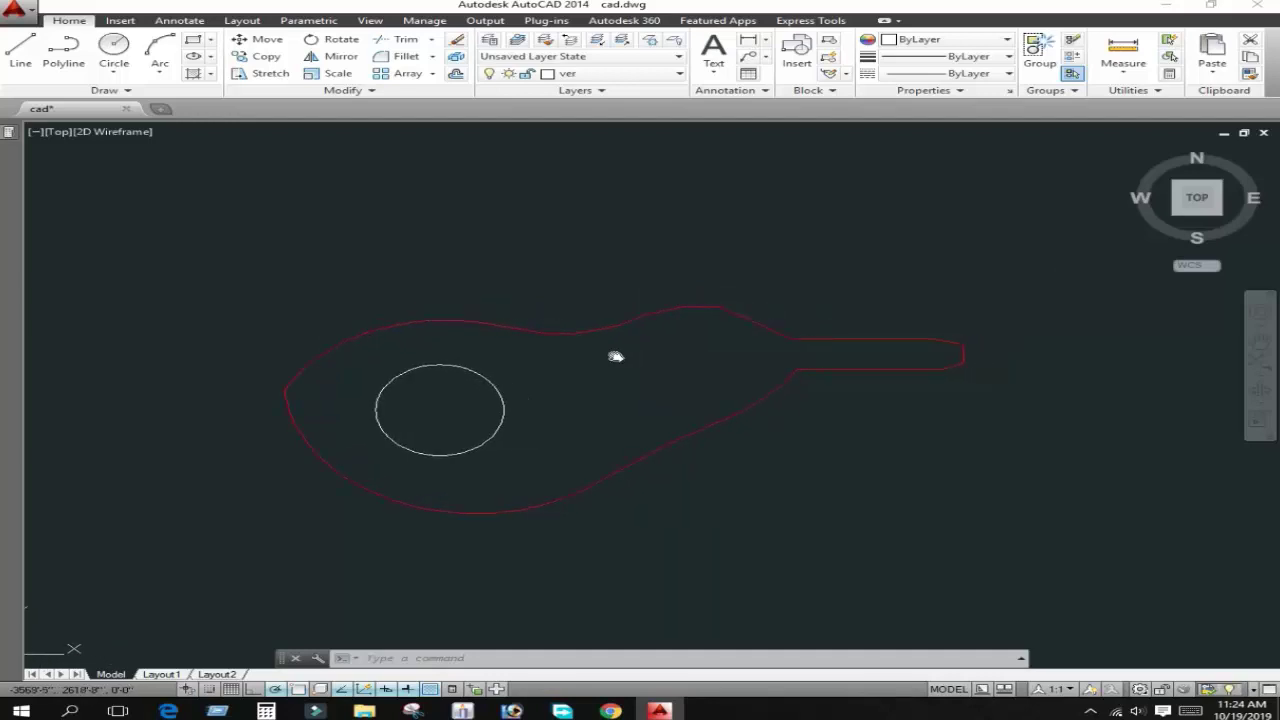
scroll(620, 355, "up", 2)
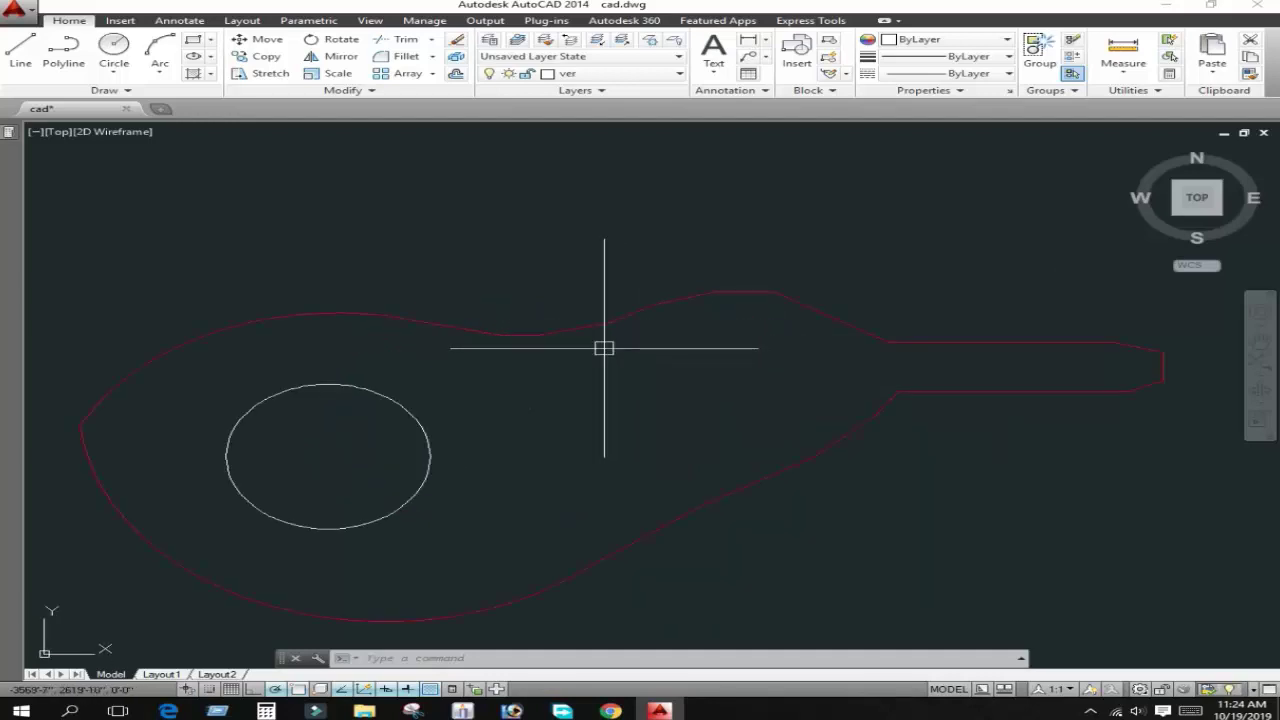
scroll(580, 343, "down", 2)
left_click(580, 311)
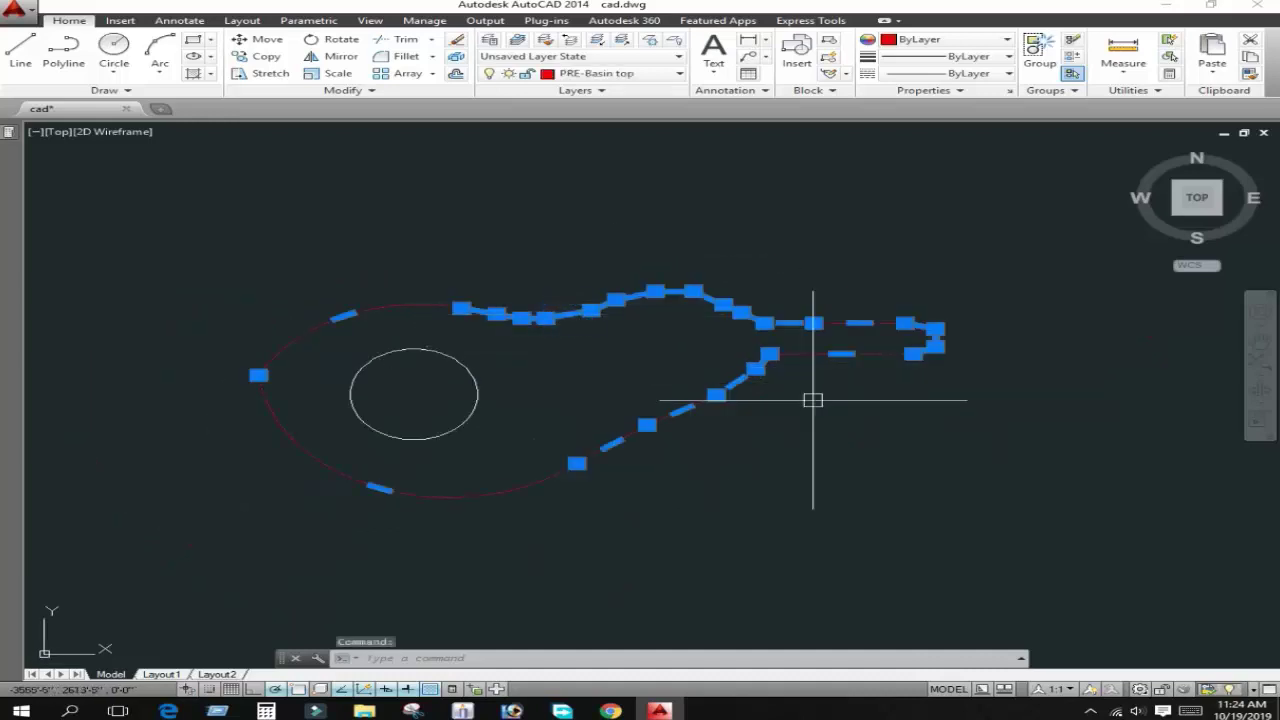
middle_click_drag(600, 451, 614, 436)
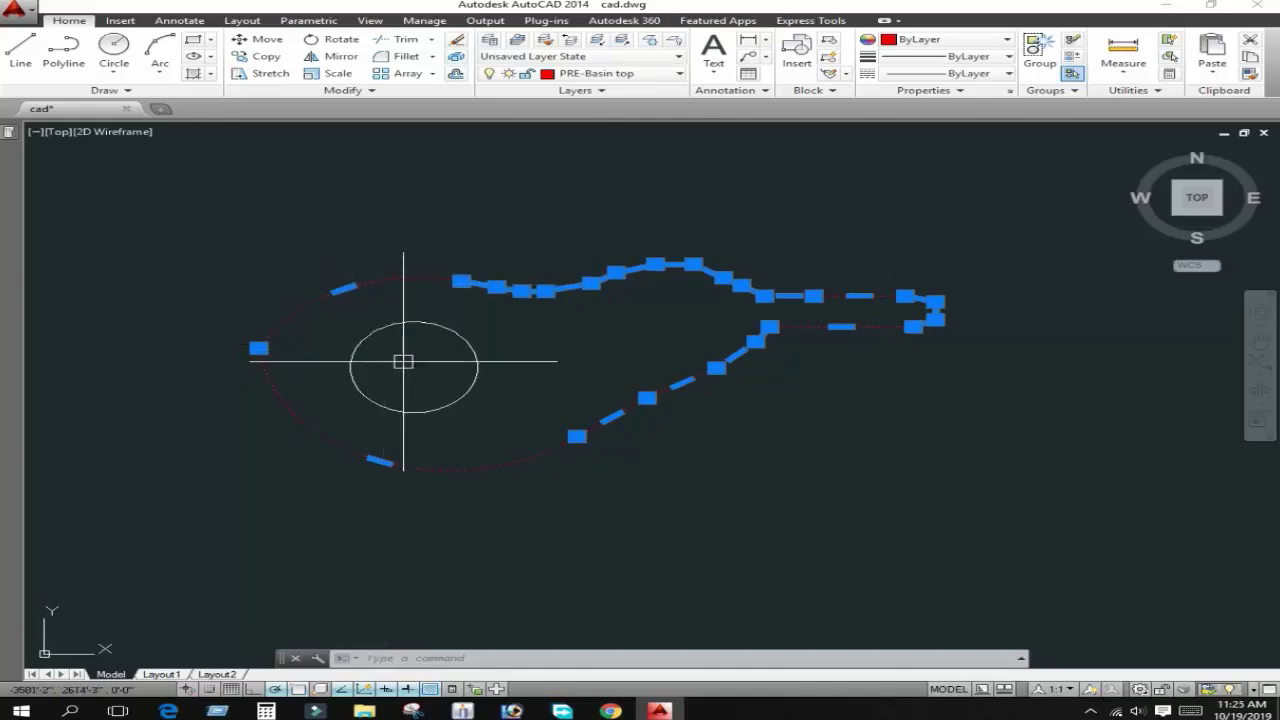
mouse_move(412, 402)
middle_mouse_down()
mouse_move(486, 386)
mouse_move(559, 437)
mouse_move(585, 437)
middle_mouse_up()
scroll(500, 409, "up", 2)
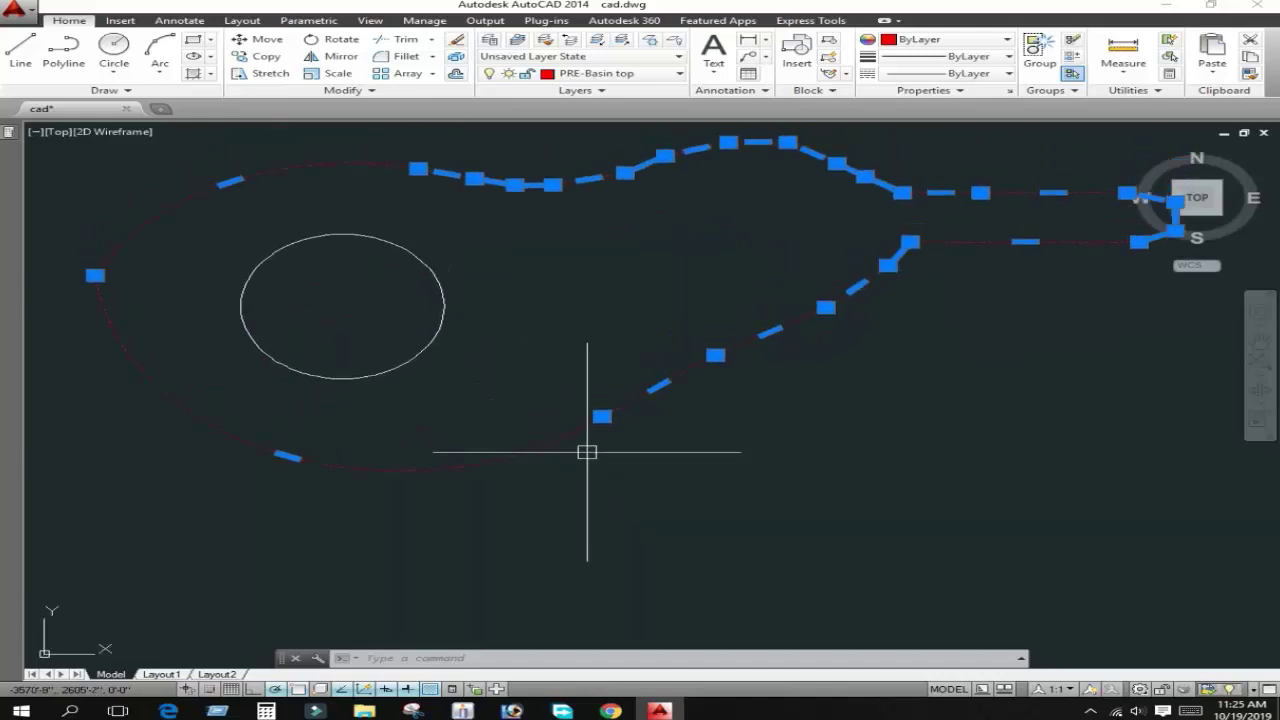
scroll(585, 437, "up", 2)
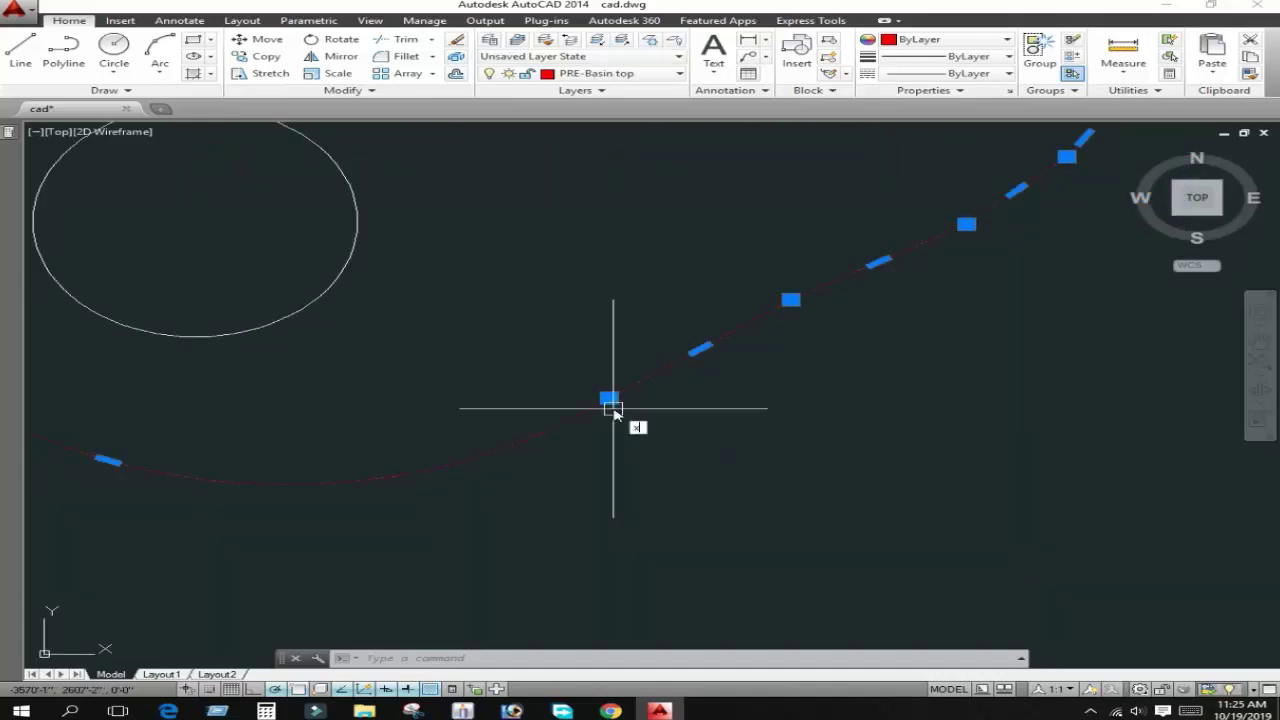
left_click(563, 414)
left_click(663, 373)
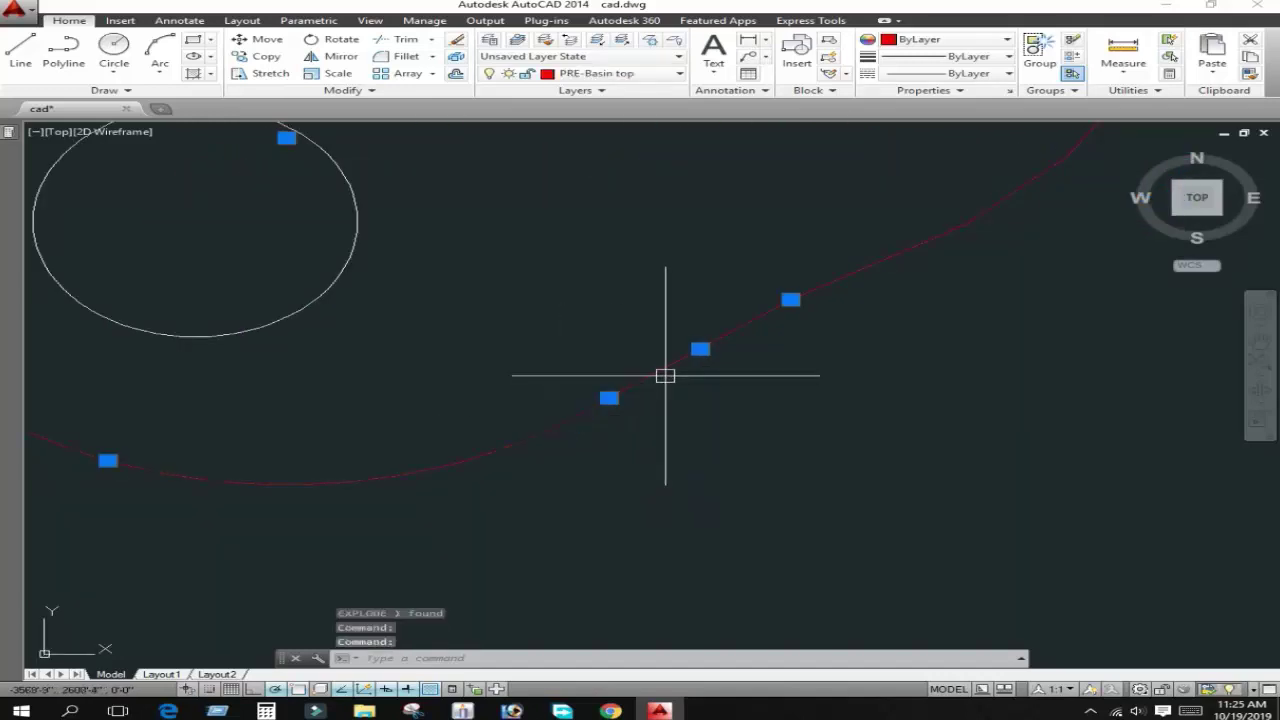
key("Escape")
left_click(630, 392)
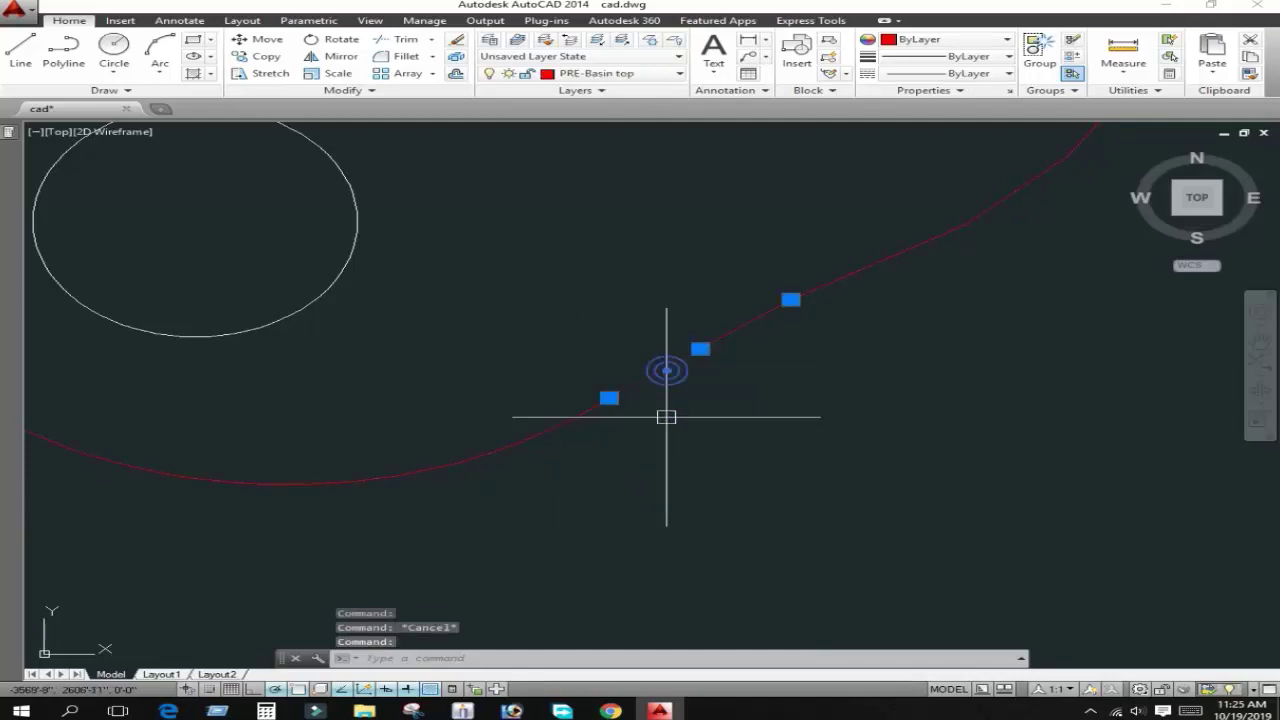
key("Escape")
left_click(572, 422)
key("Escape")
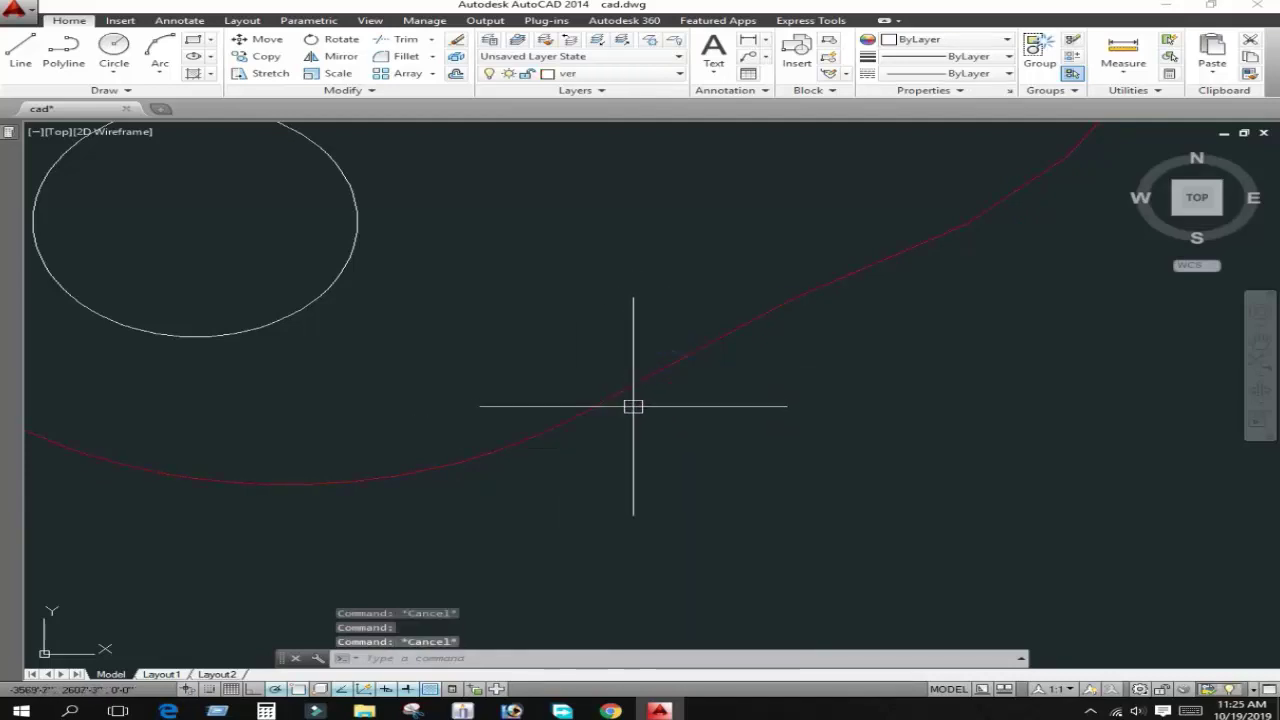
scroll(623, 386, "up", 3)
left_click(622, 387)
left_click(582, 411)
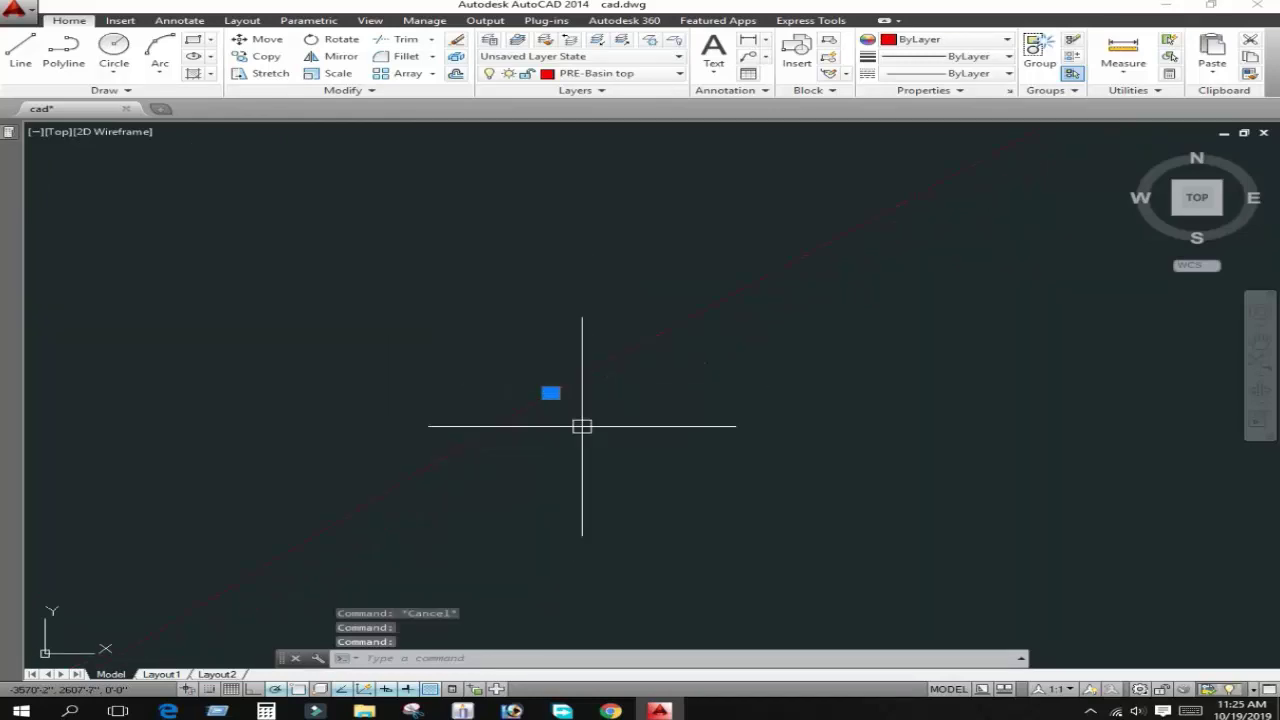
key("Escape")
left_click(491, 422)
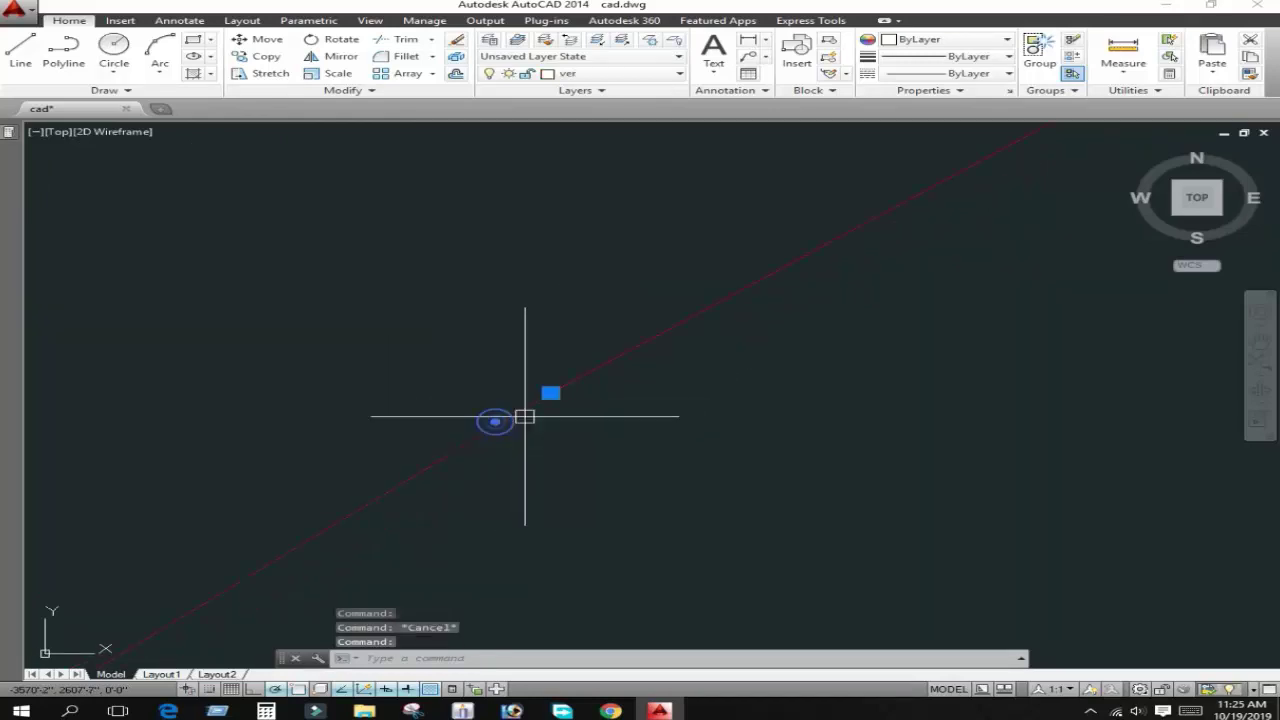
left_click(551, 393)
key("Escape")
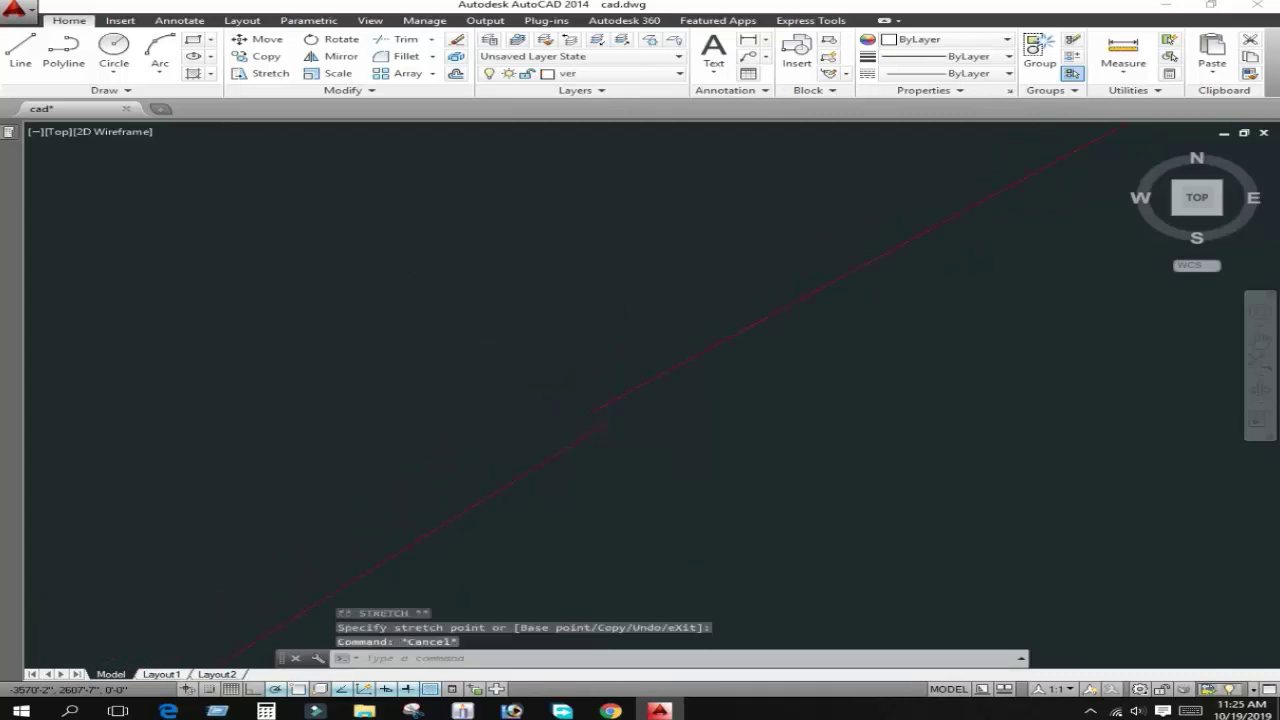
scroll(625, 481, "down", 1)
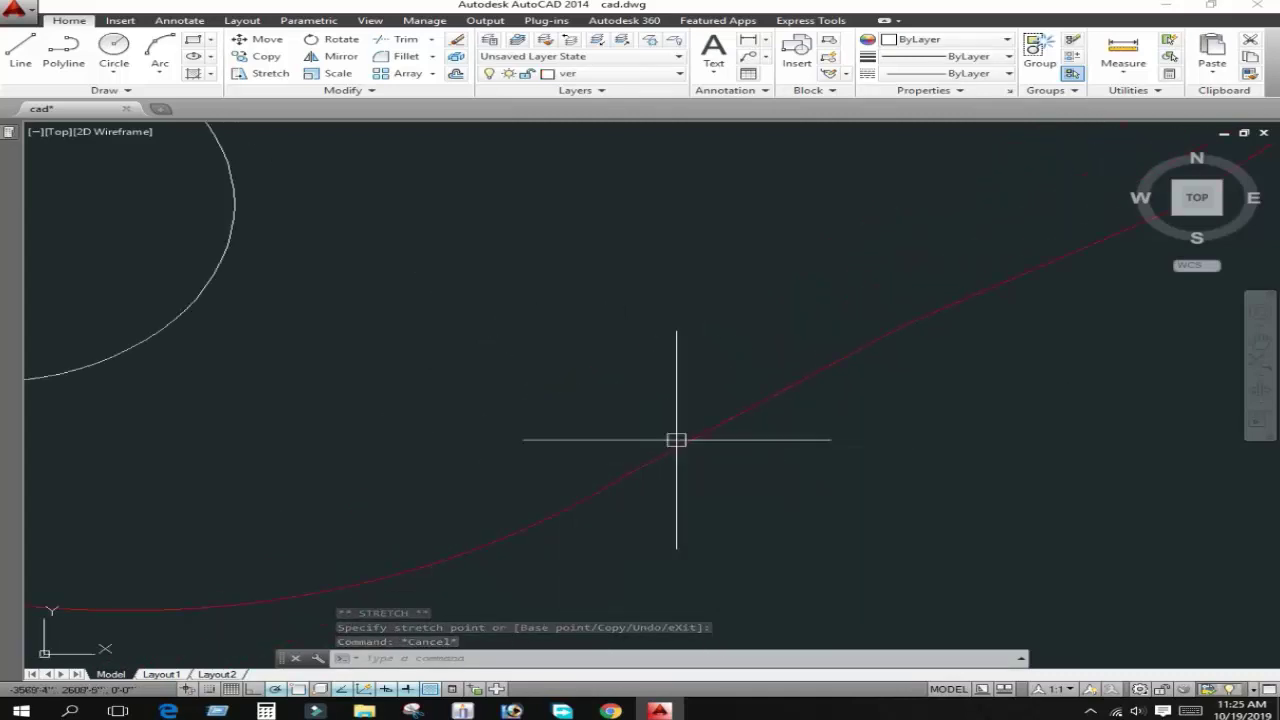
scroll(620, 460, "up", 3)
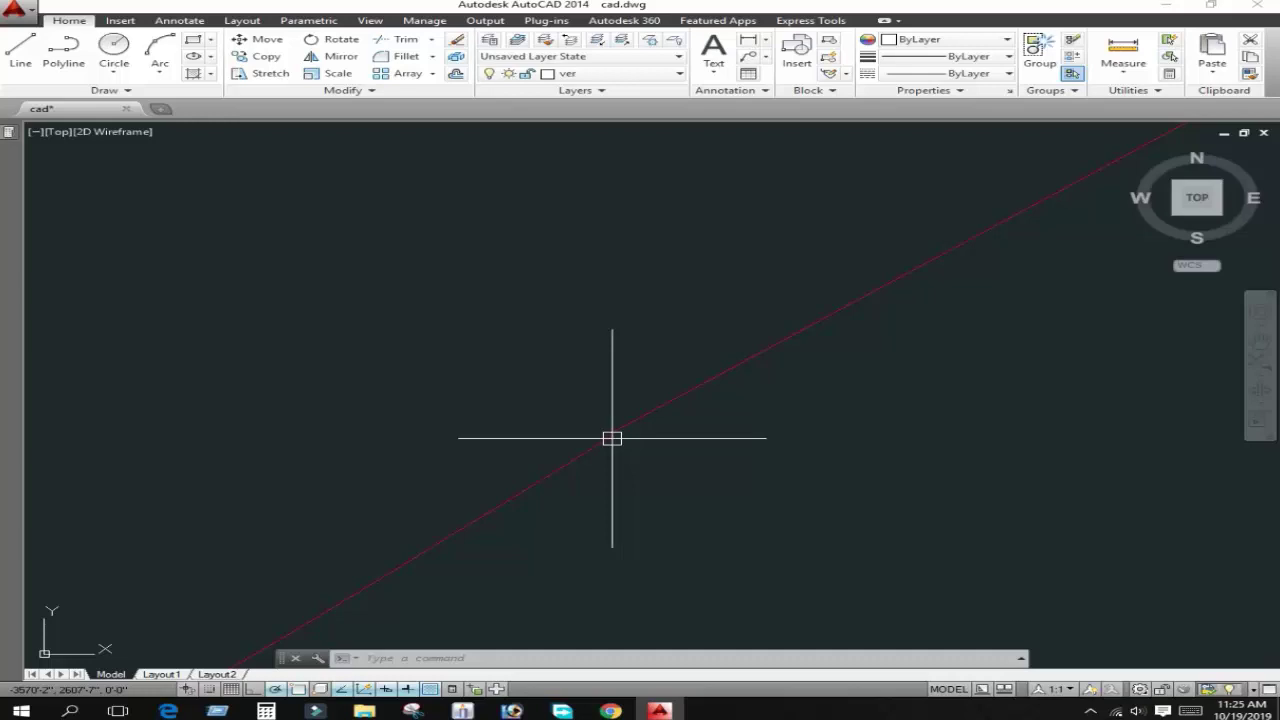
scroll(629, 455, "down", 3)
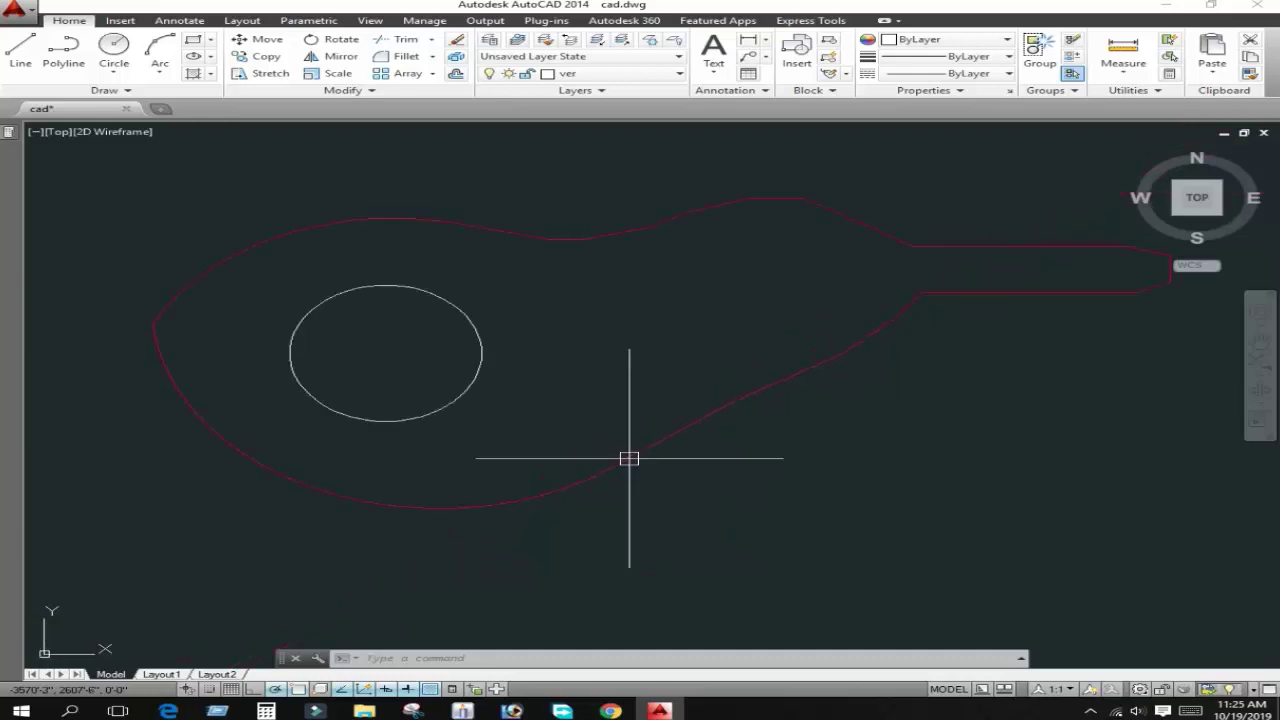
scroll(628, 457, "down", 1)
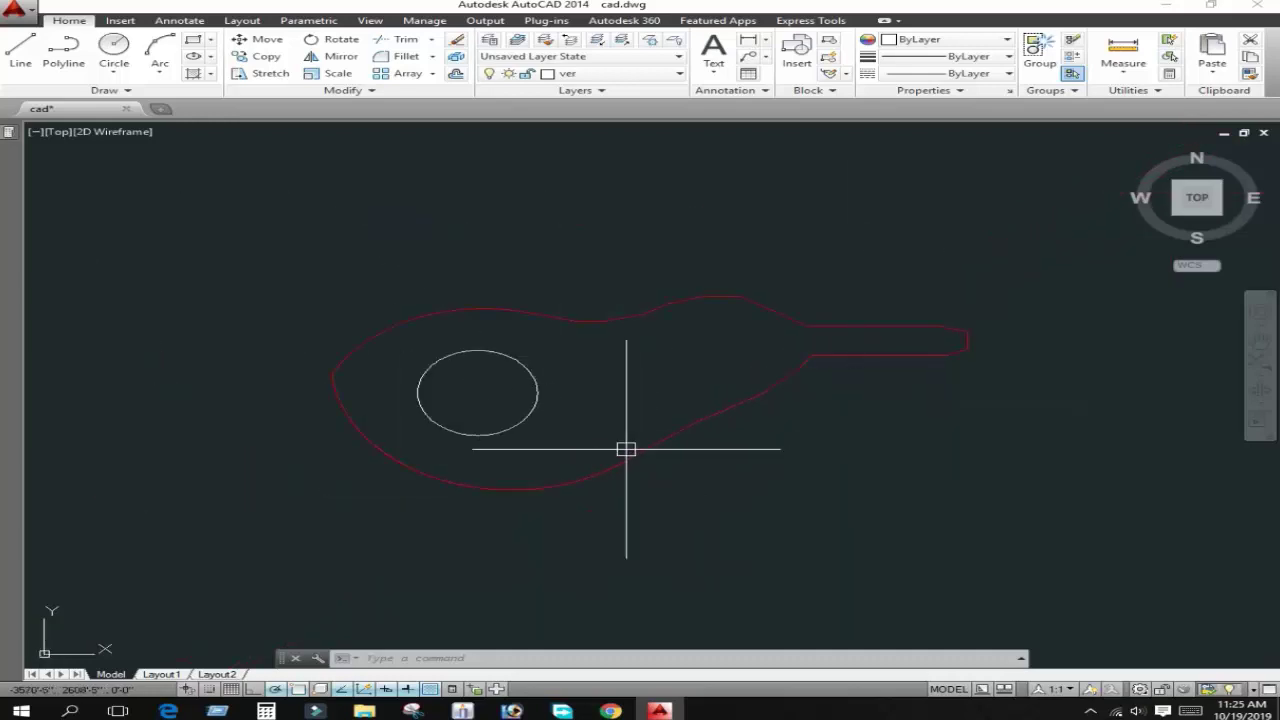
scroll(621, 464, "up", 6)
scroll(600, 460, "up", 4)
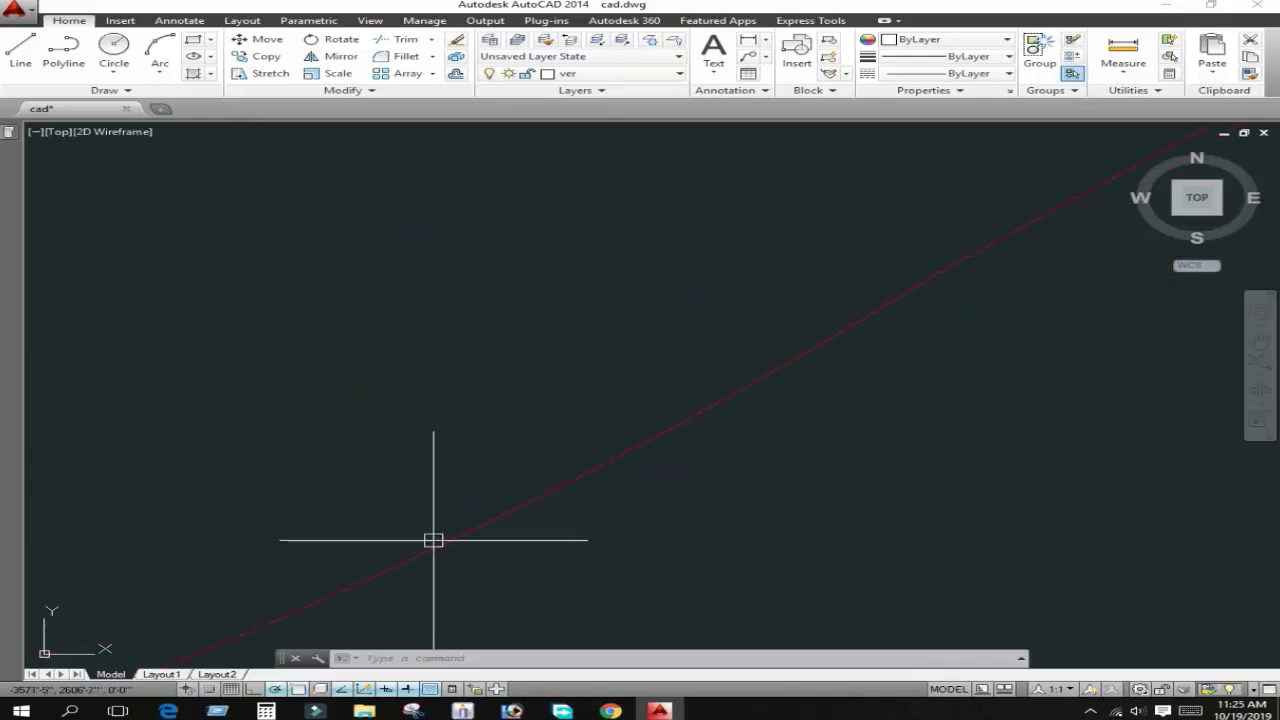
middle_click_drag(735, 402, 505, 478)
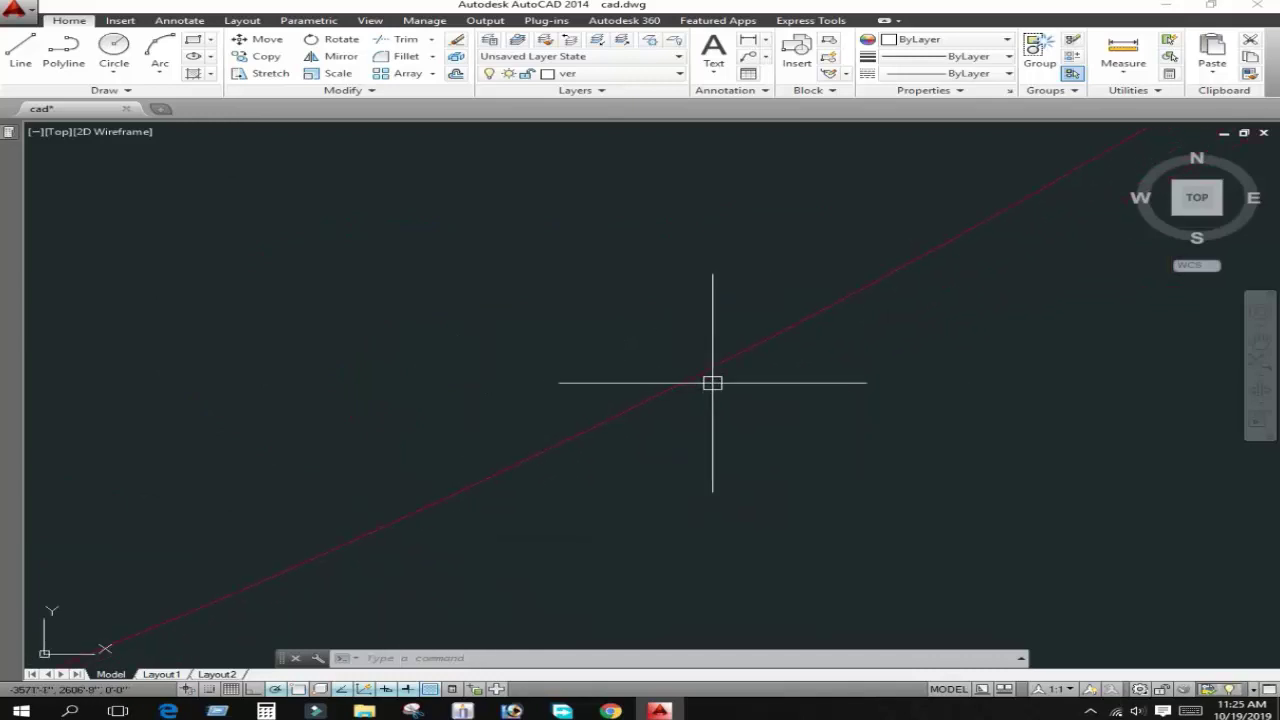
scroll(480, 500, "down", 3)
left_click(420, 546)
scroll(500, 480, "up", 3)
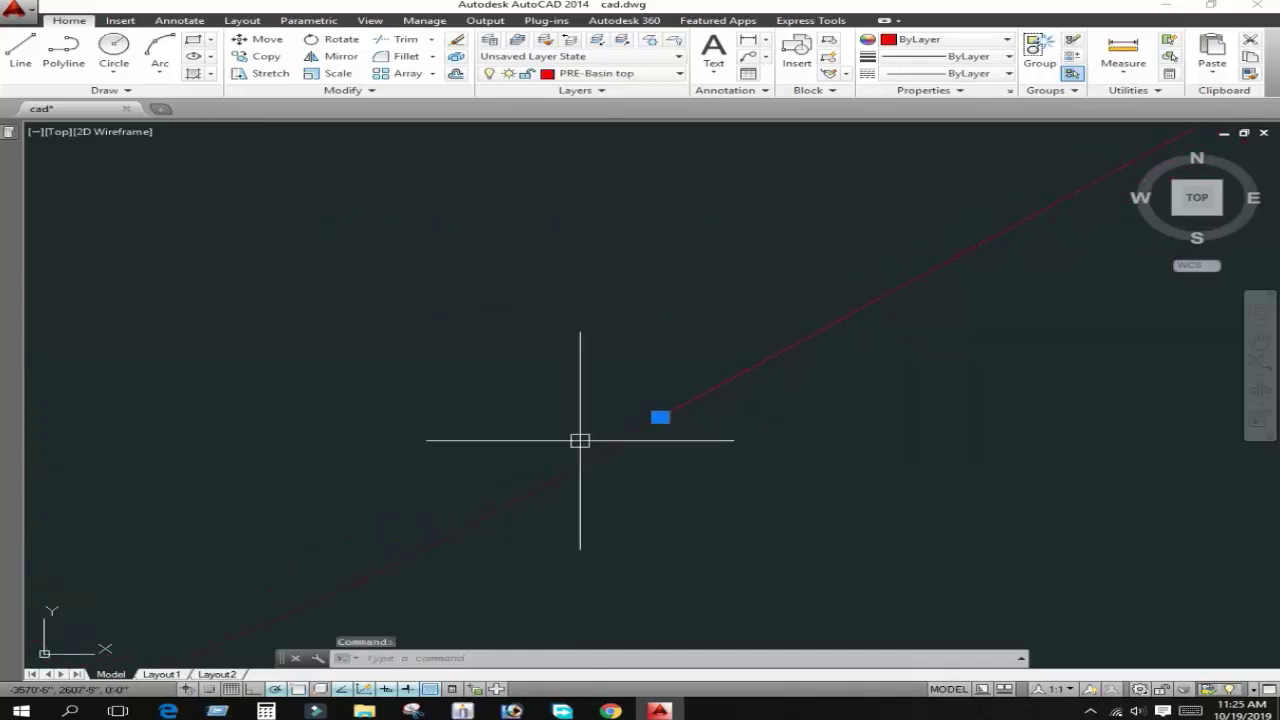
mouse_move(696, 397)
middle_mouse_down()
mouse_move(376, 497)
mouse_move(554, 494)
mouse_move(468, 451)
middle_mouse_up()
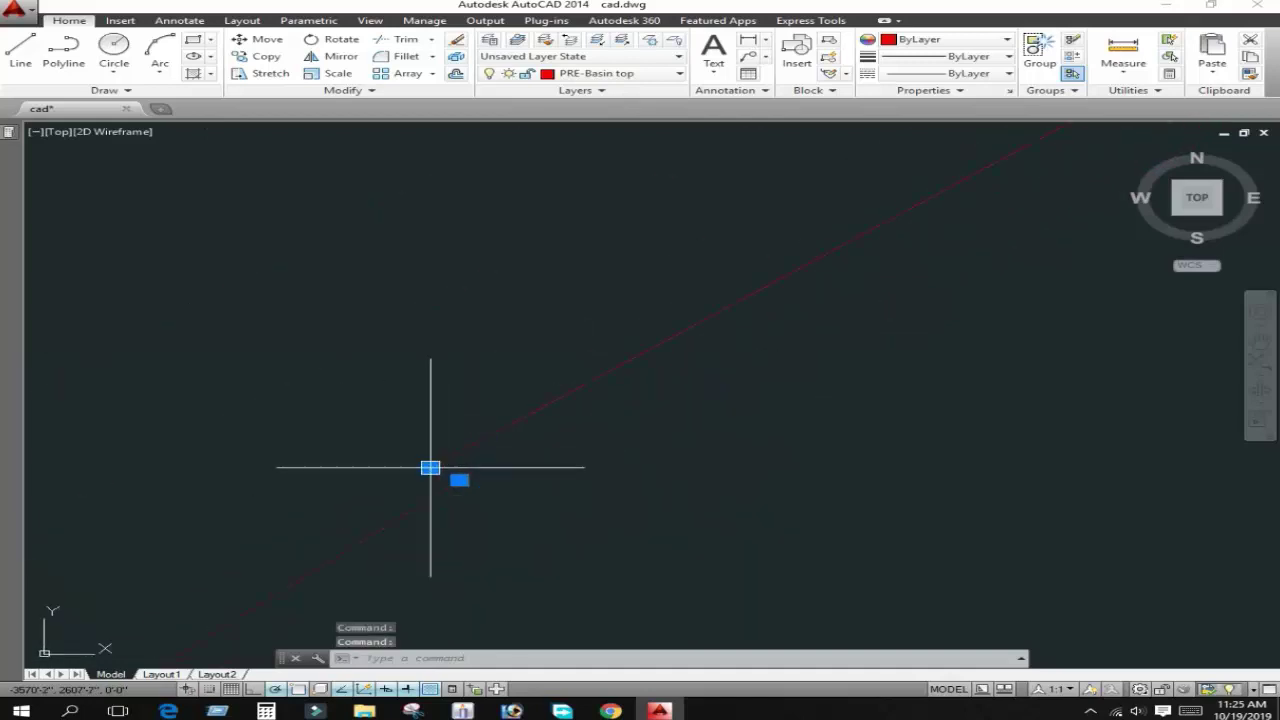
left_click(430, 467)
scroll(467, 486, "down", 3)
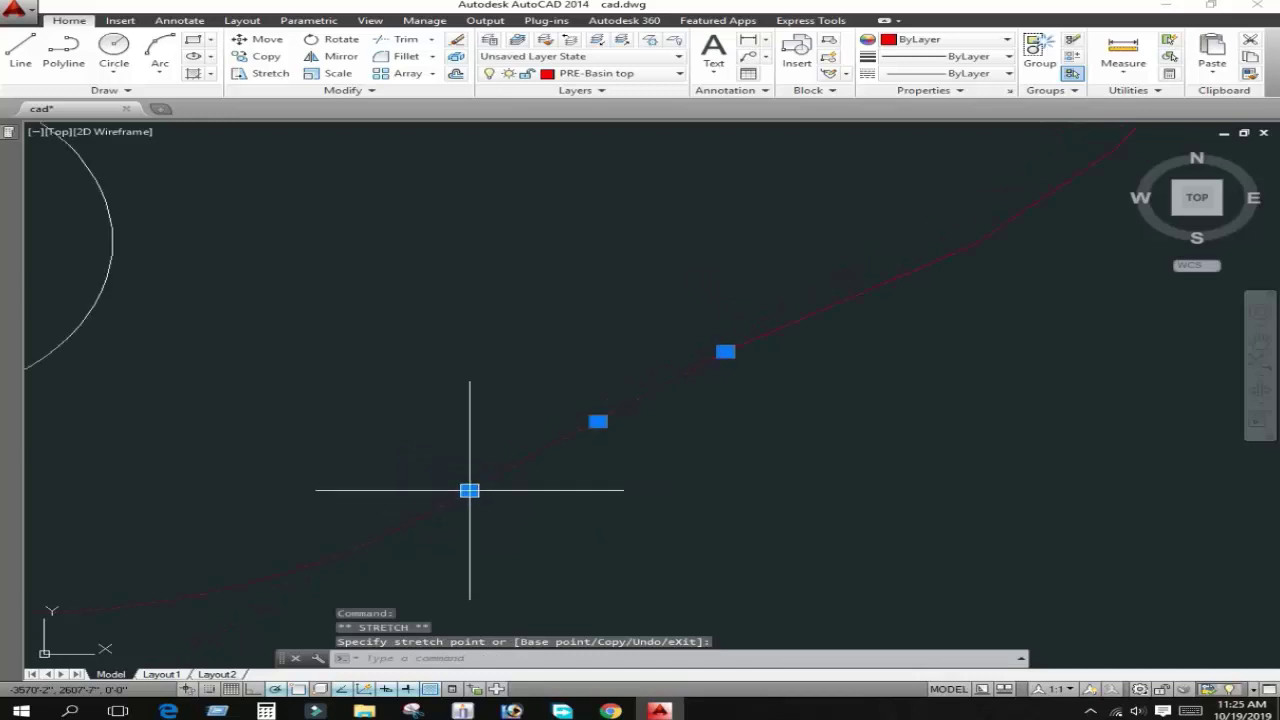
scroll(469, 491, "down", 3)
key("Escape")
middle_click_drag(369, 474, 409, 433)
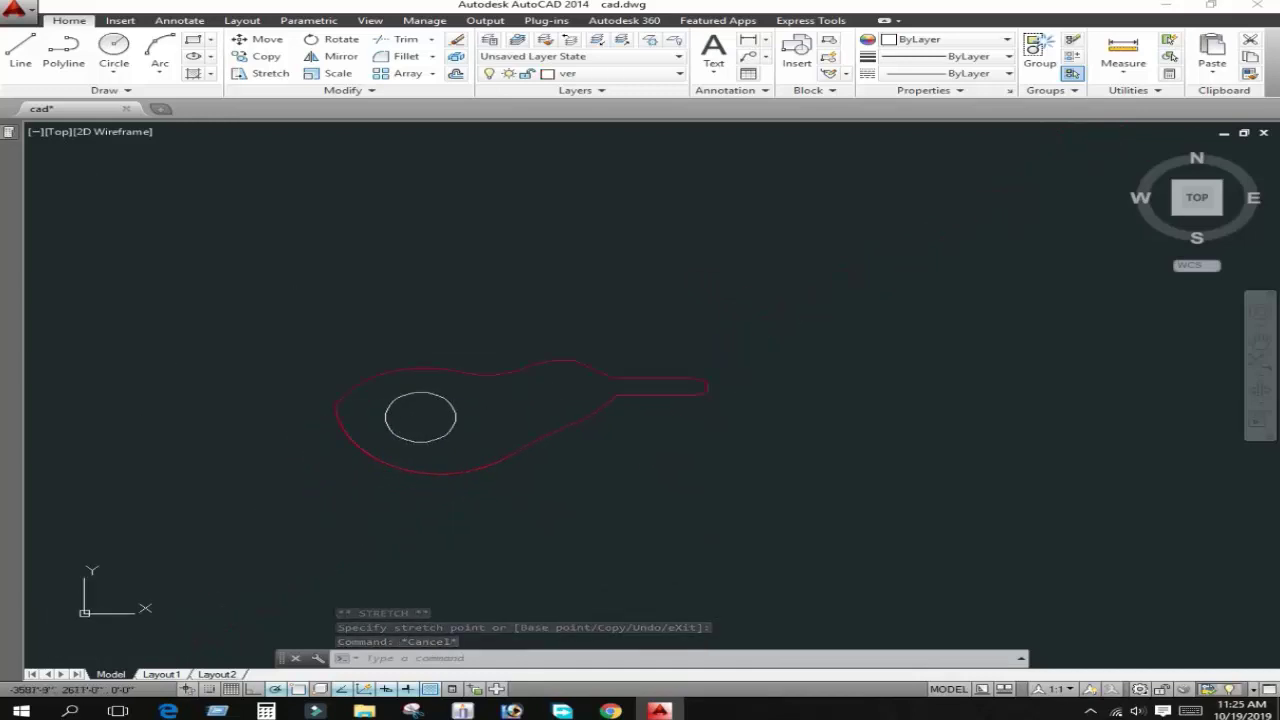
scroll(457, 451, "up", 2)
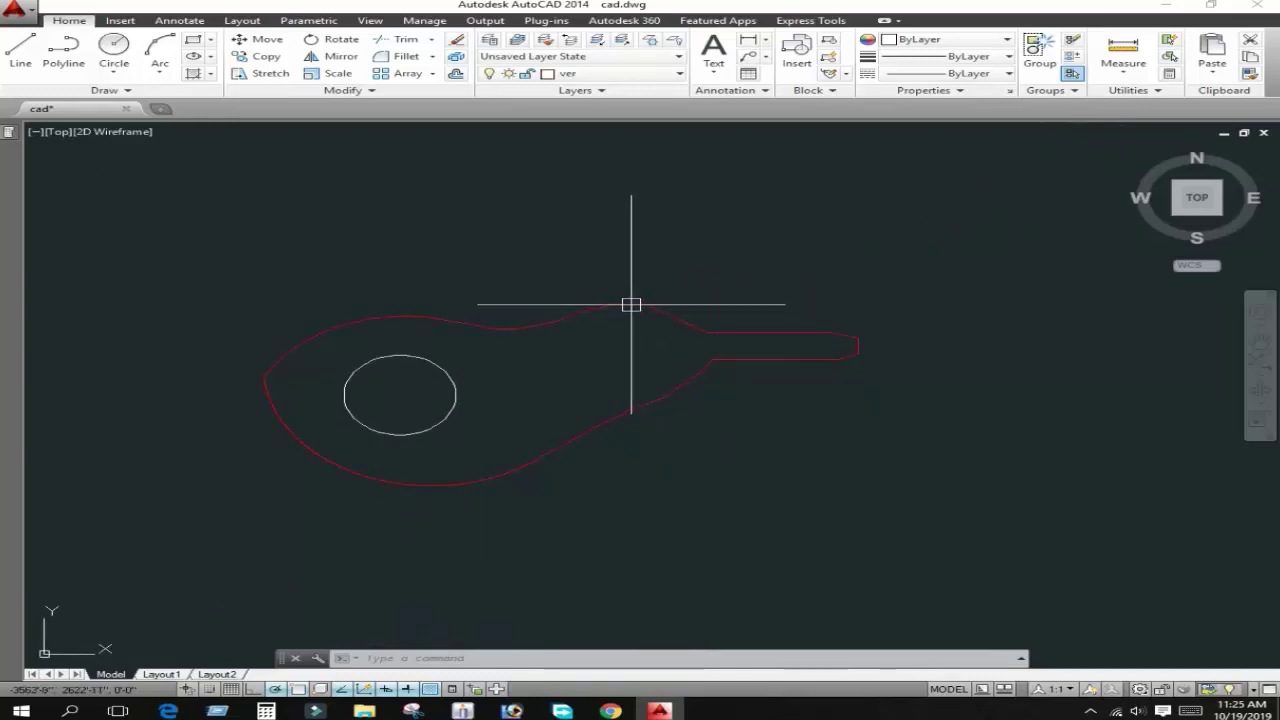
scroll(629, 303, "up", 2)
scroll(740, 308, "down", 4)
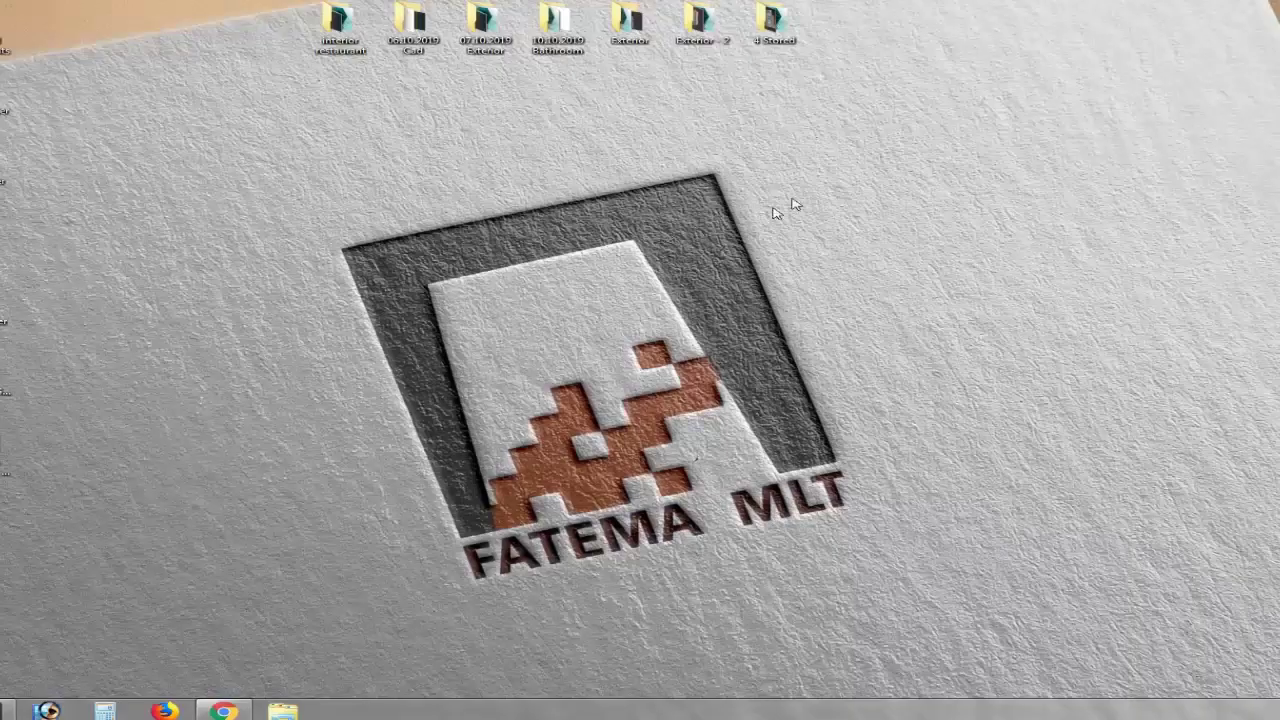
right_click(823, 166)
left_click(800, 175)
right_click(800, 172)
left_click(806, 217)
right_click(836, 184)
left_click(888, 224)
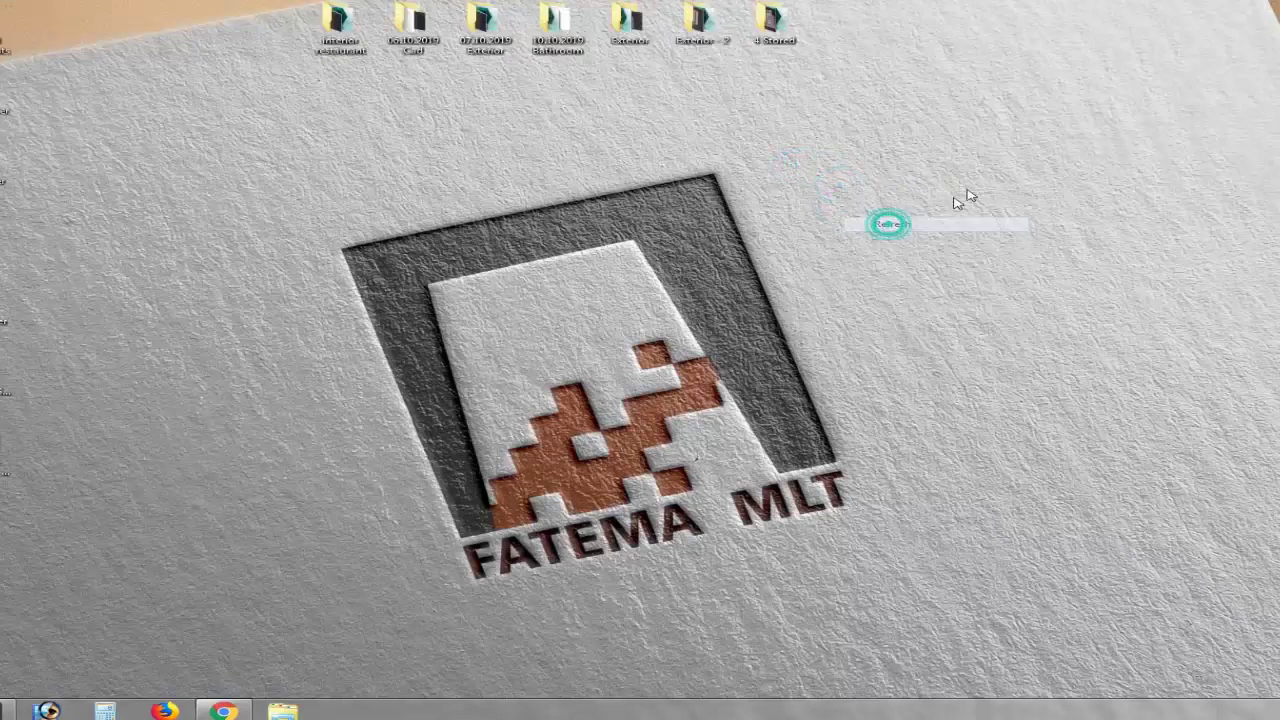
left_click(925, 232)
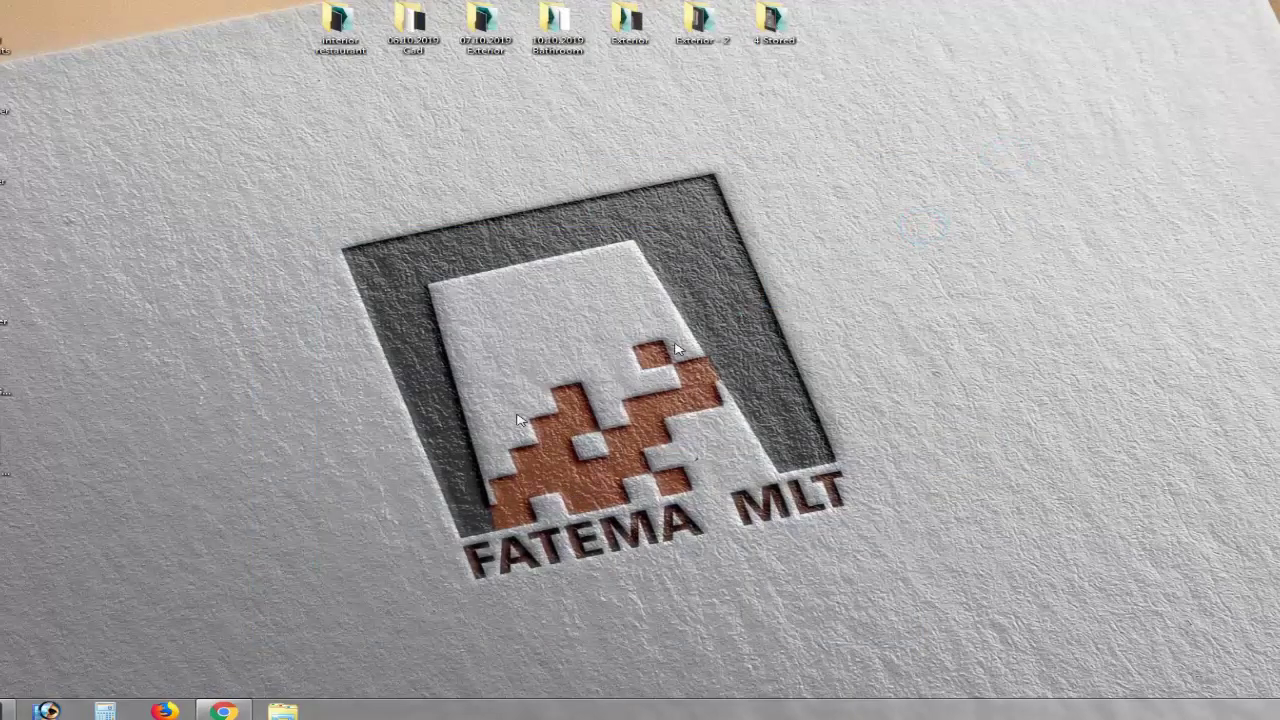
right_click(926, 192)
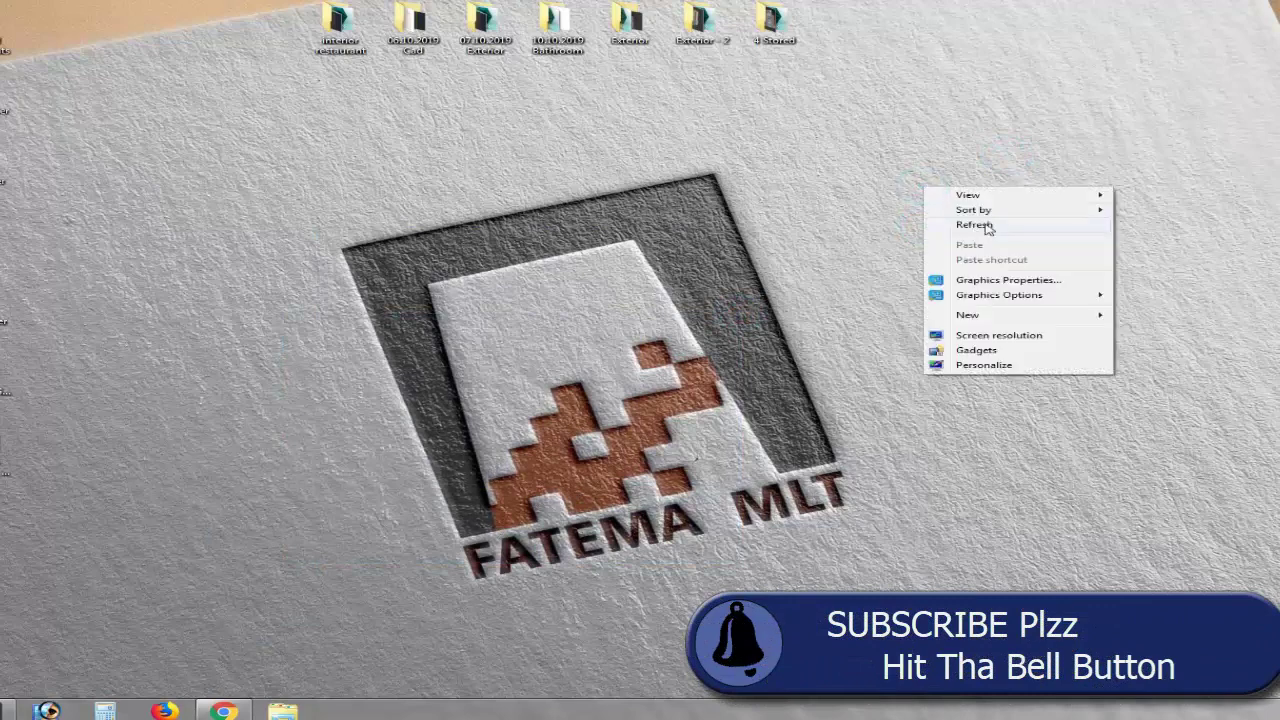
left_click(984, 224)
right_click(716, 192)
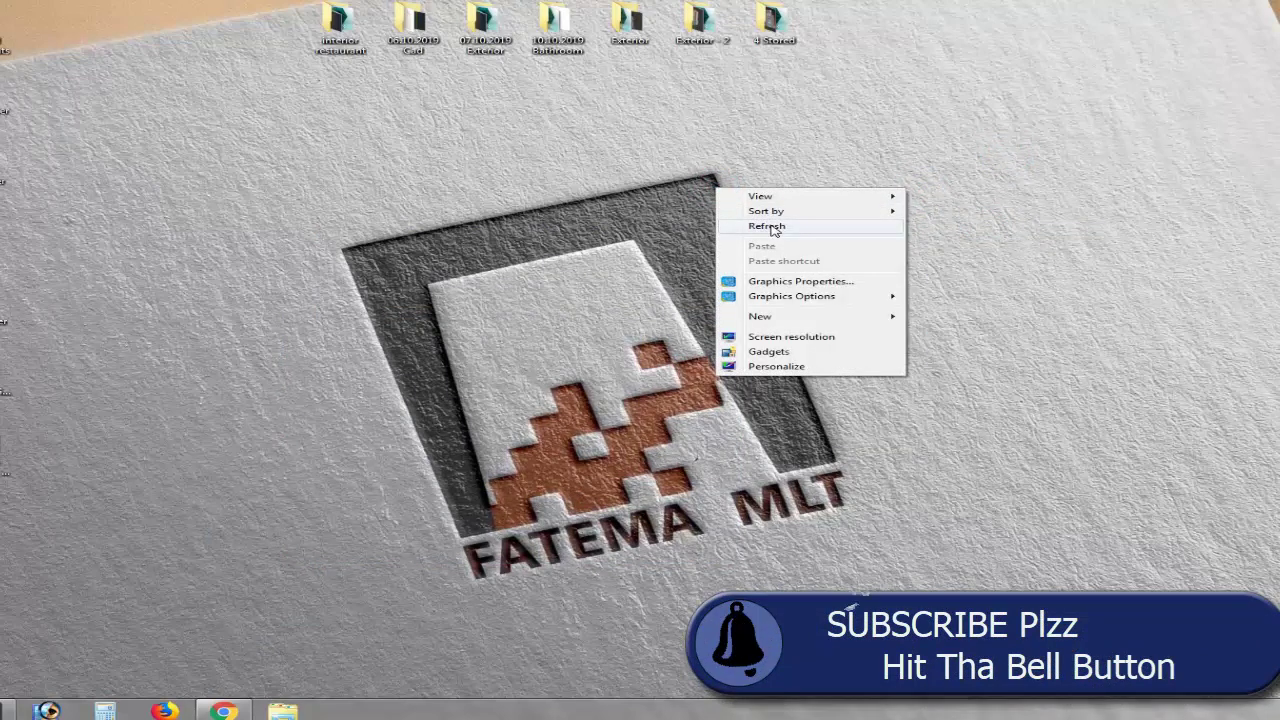
left_click(771, 230)
right_click(552, 220)
left_click(634, 264)
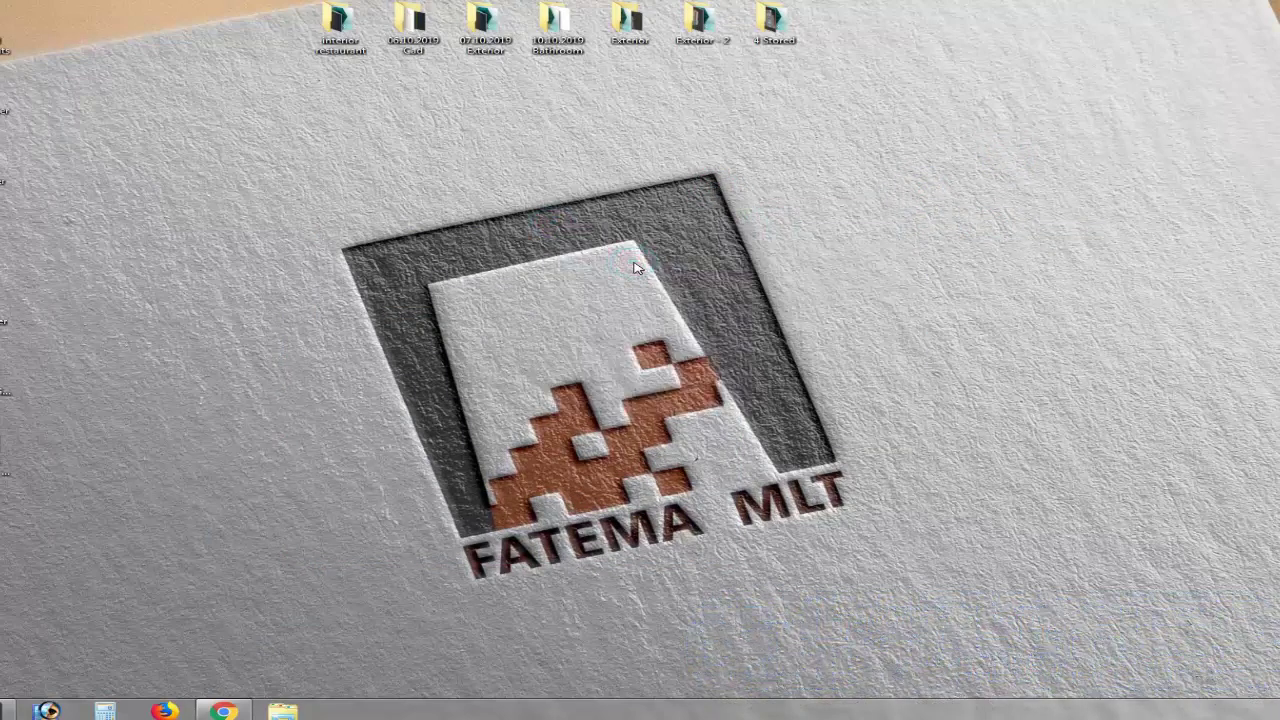
right_click(825, 172)
left_click(860, 207)
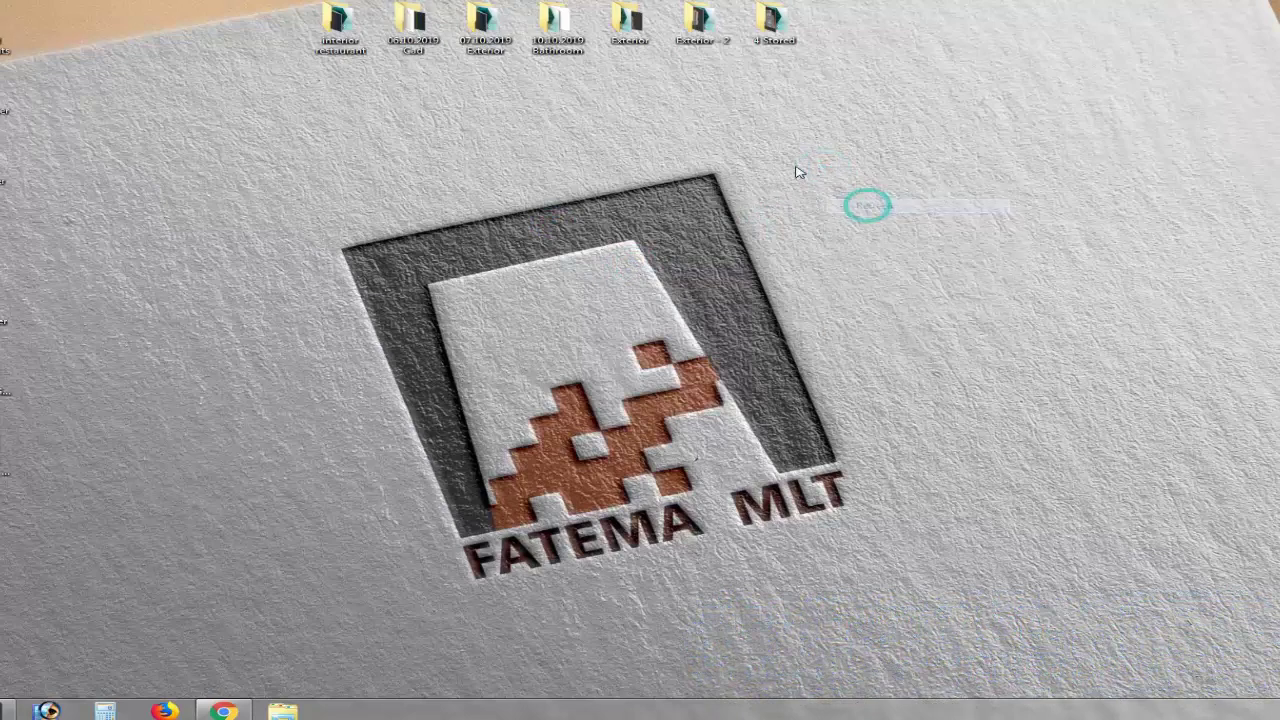
right_click(796, 167)
left_click(840, 205)
right_click(838, 187)
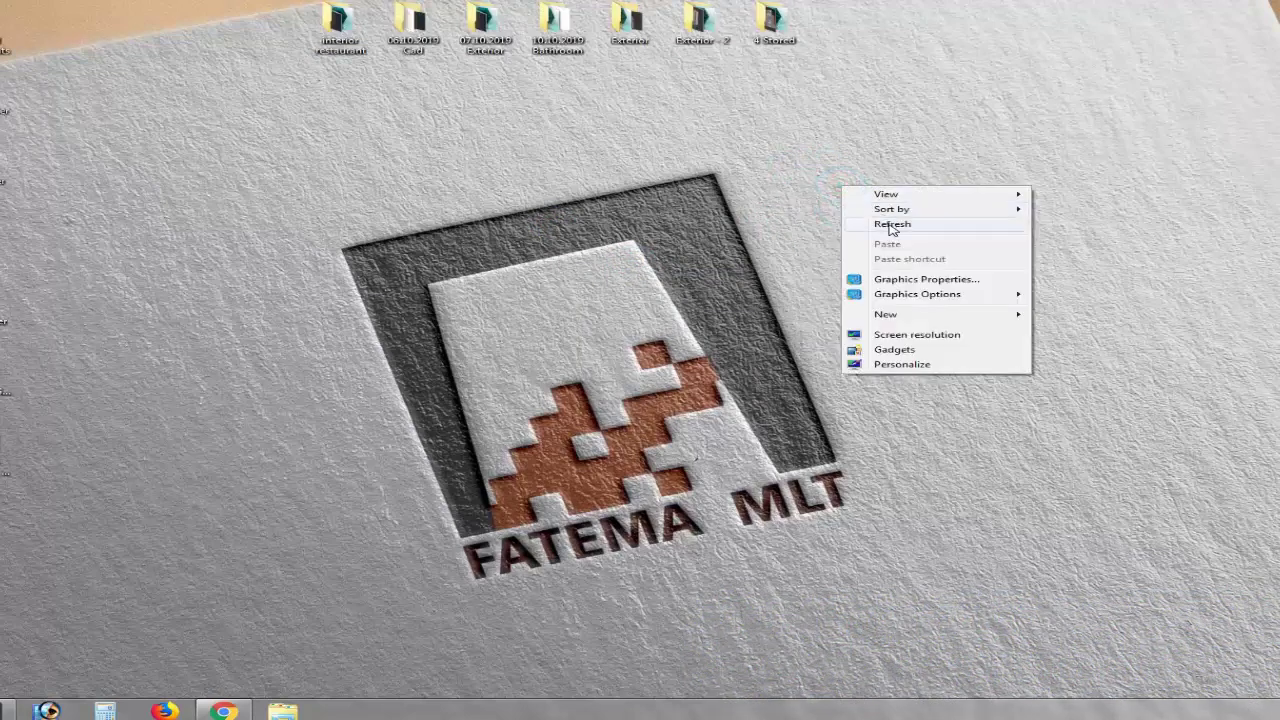
left_click(850, 219)
left_click_drag(924, 226, 316, 572)
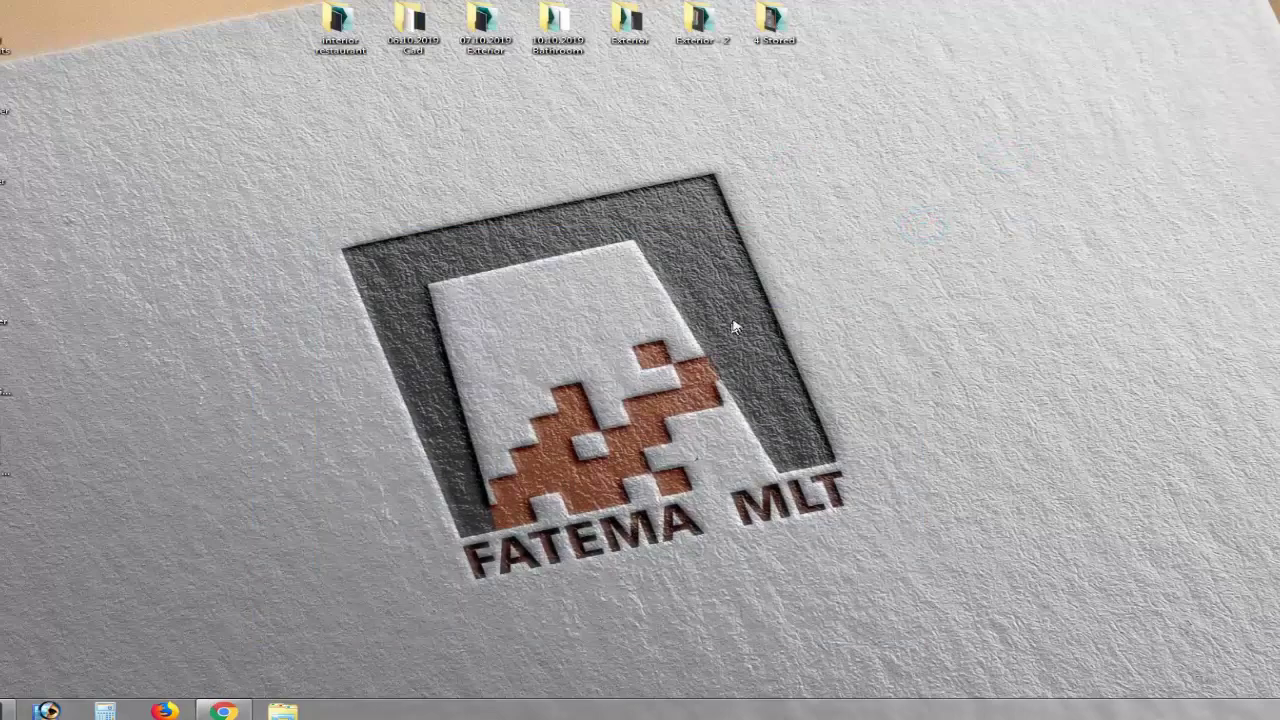
left_click_drag(738, 316, 210, 608)
right_click(924, 188)
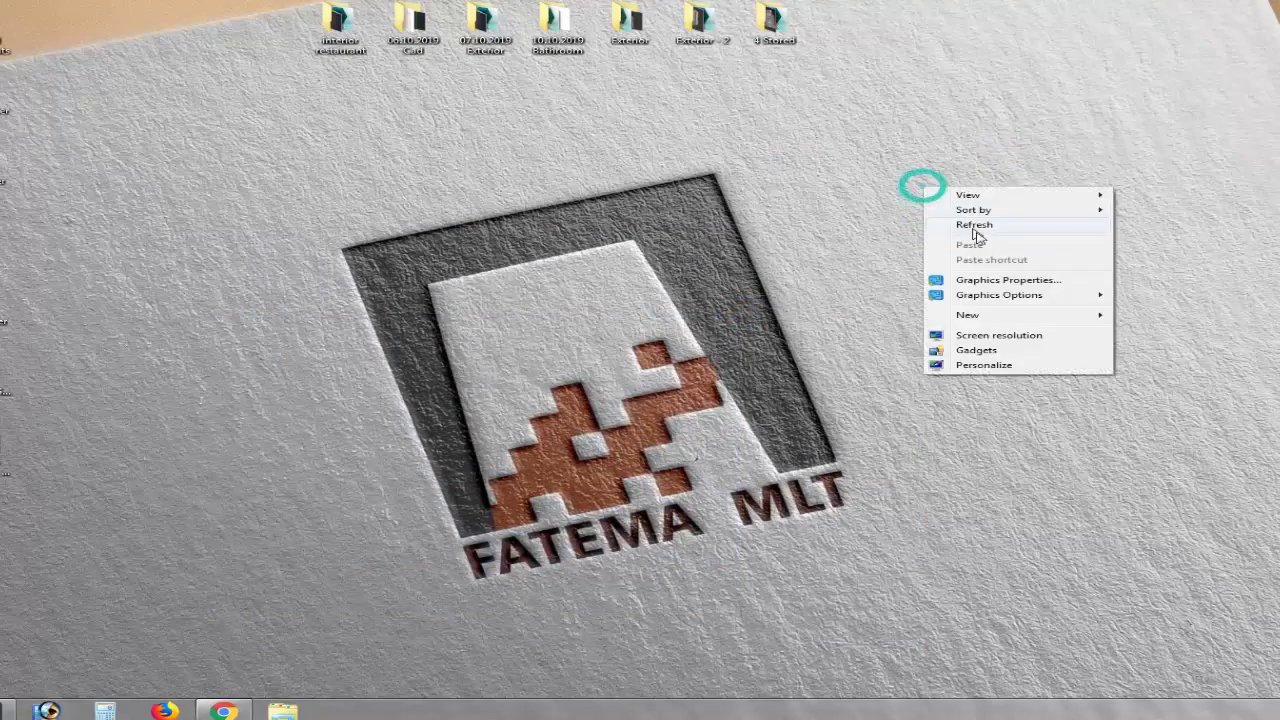
left_click(987, 228)
right_click(711, 182)
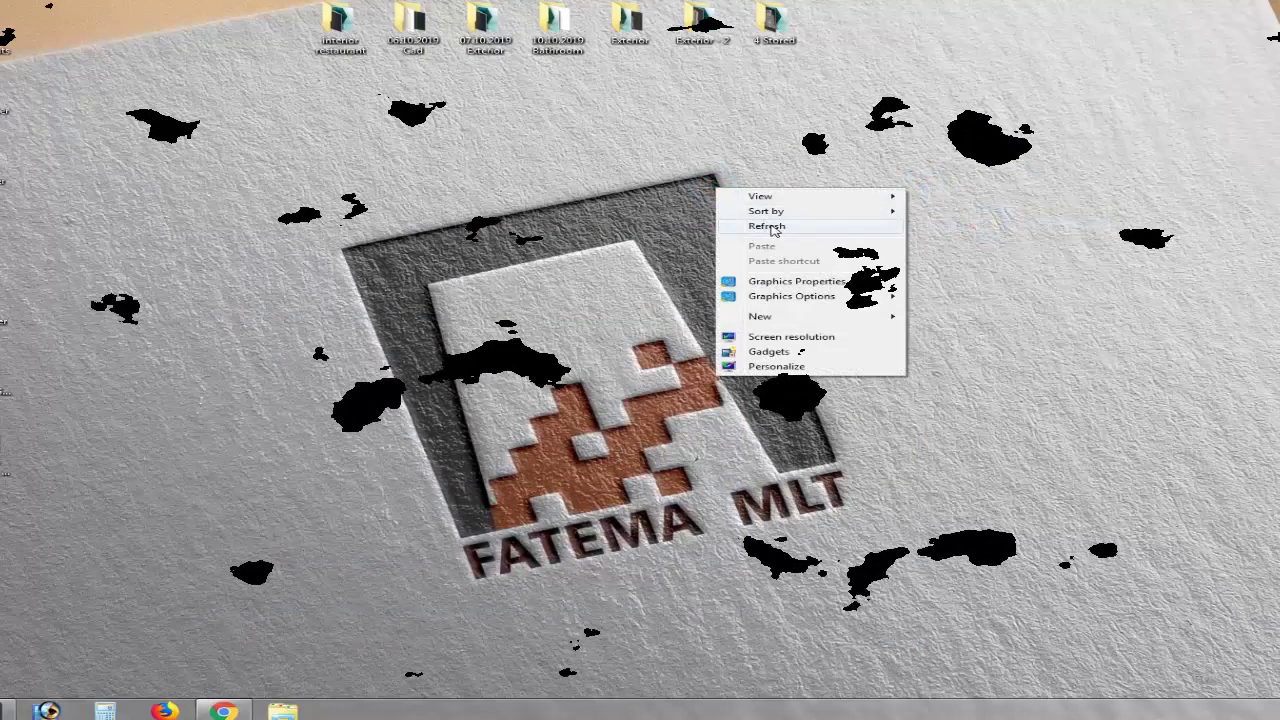
left_click(768, 225)
right_click(572, 215)
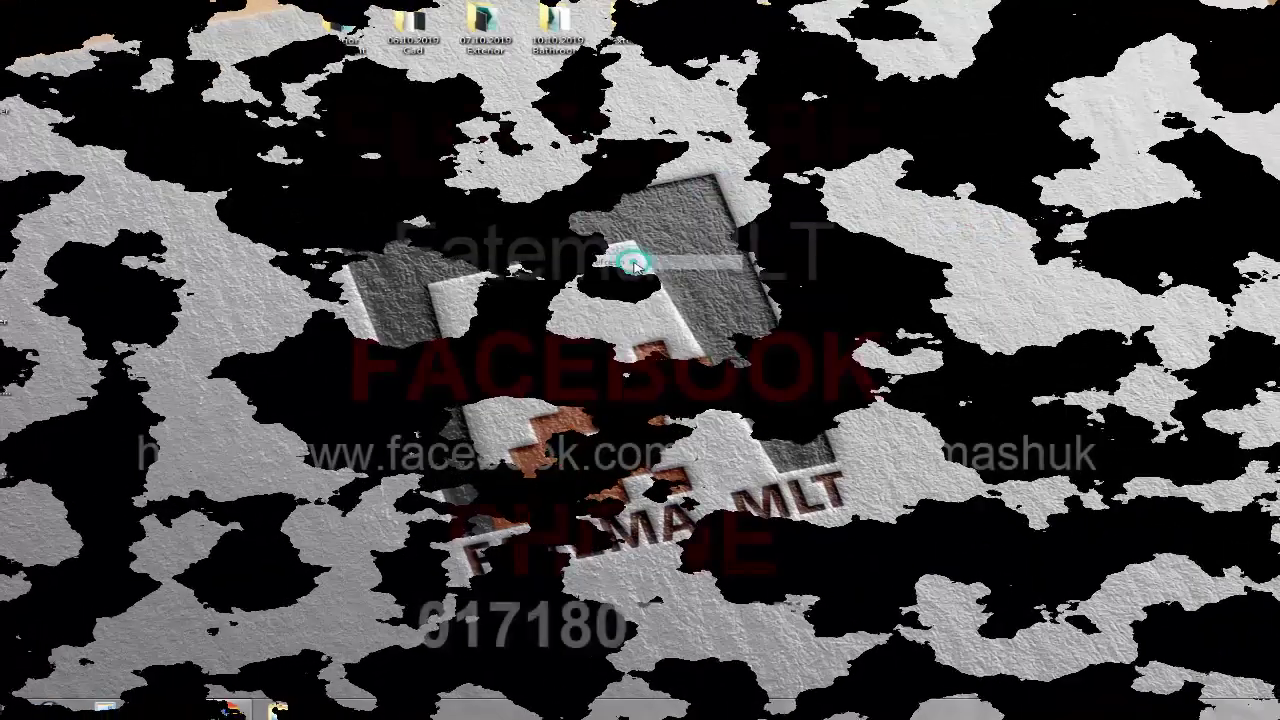